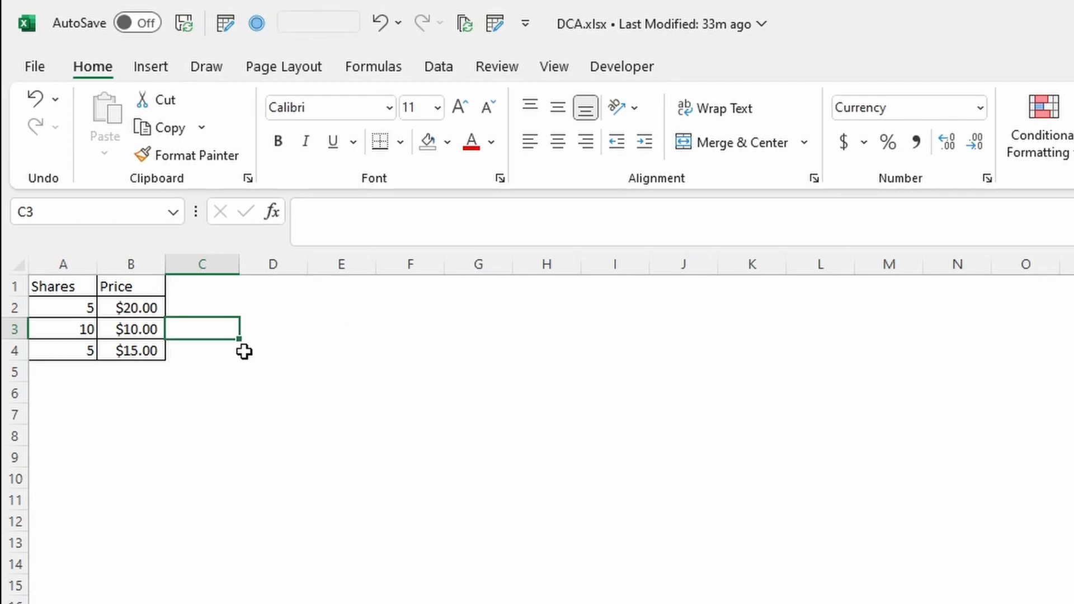
Select the Shares values and the Price values in turn to review the purchase data
{"action": "key", "text": "Tab"}
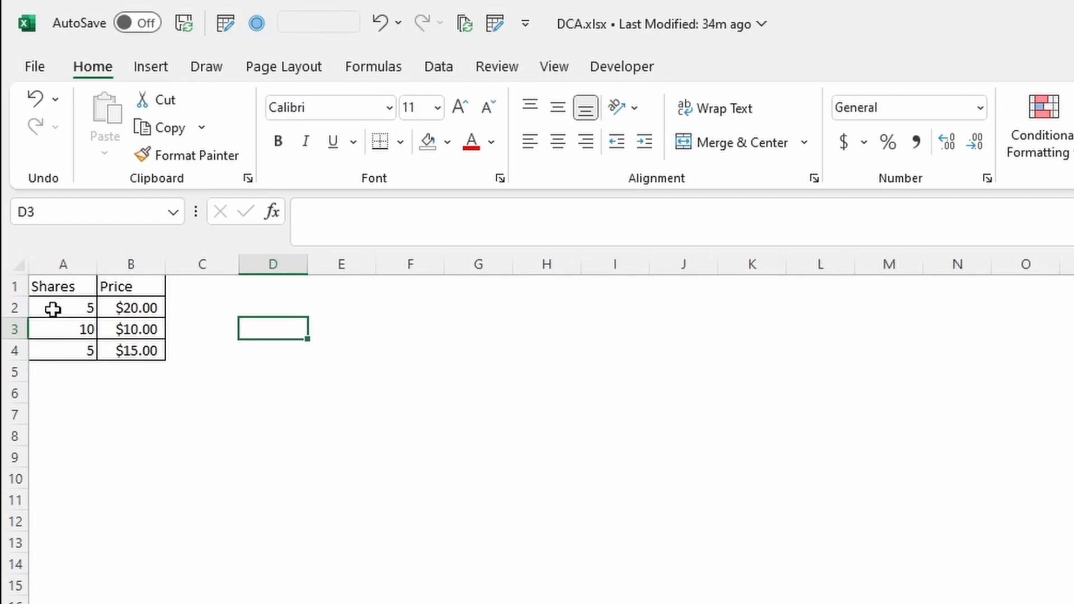
{"action": "left_click_drag", "start_coordinate": [53, 309], "coordinate": [56, 352]}
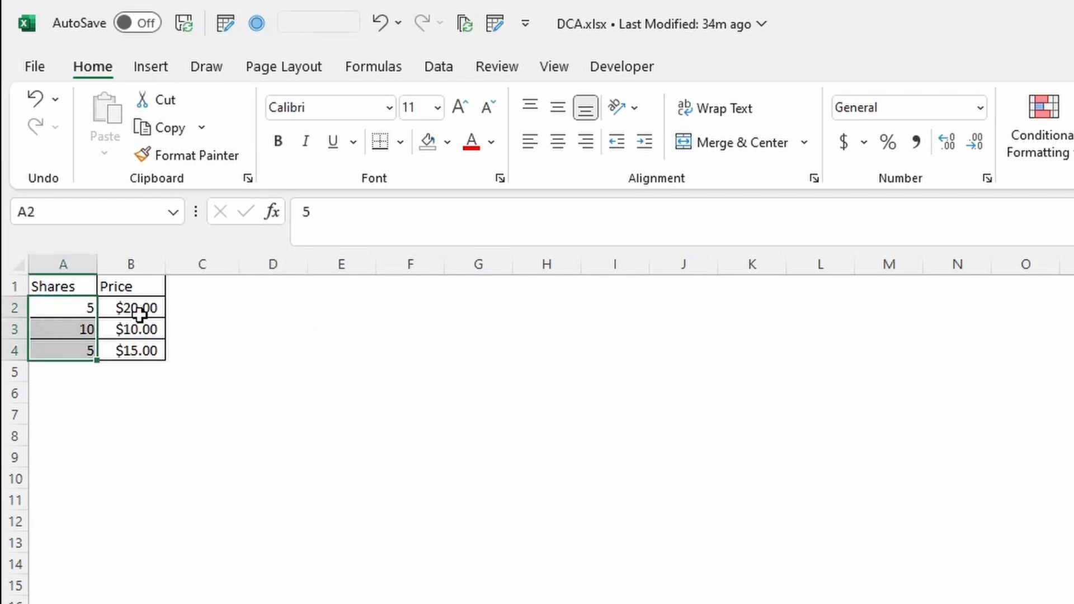
{"action": "left_click_drag", "start_coordinate": [139, 311], "coordinate": [140, 357]}
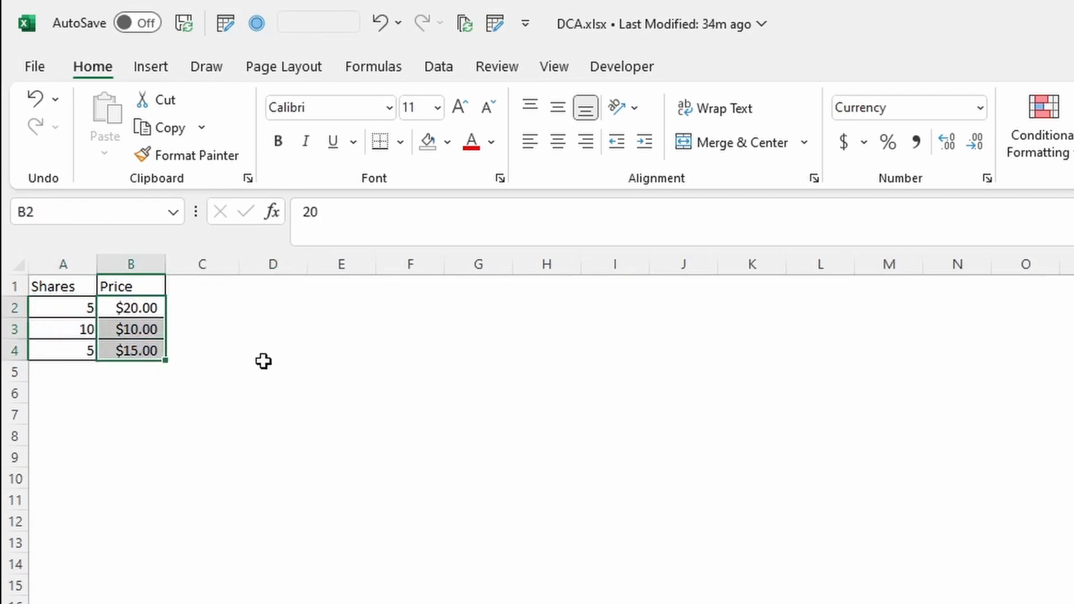
{"action": "left_click", "coordinate": [208, 323]}
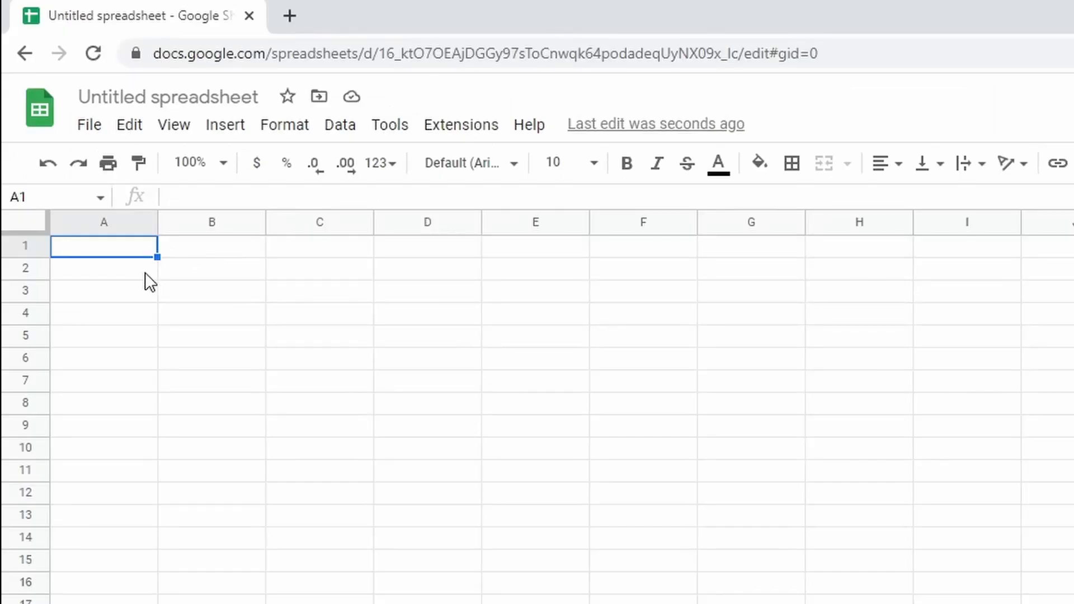
Switch to Google Sheets and start a =weight formula to look up a weighted-average function, then cancel it
{"action": "type", "text": "=weight"}
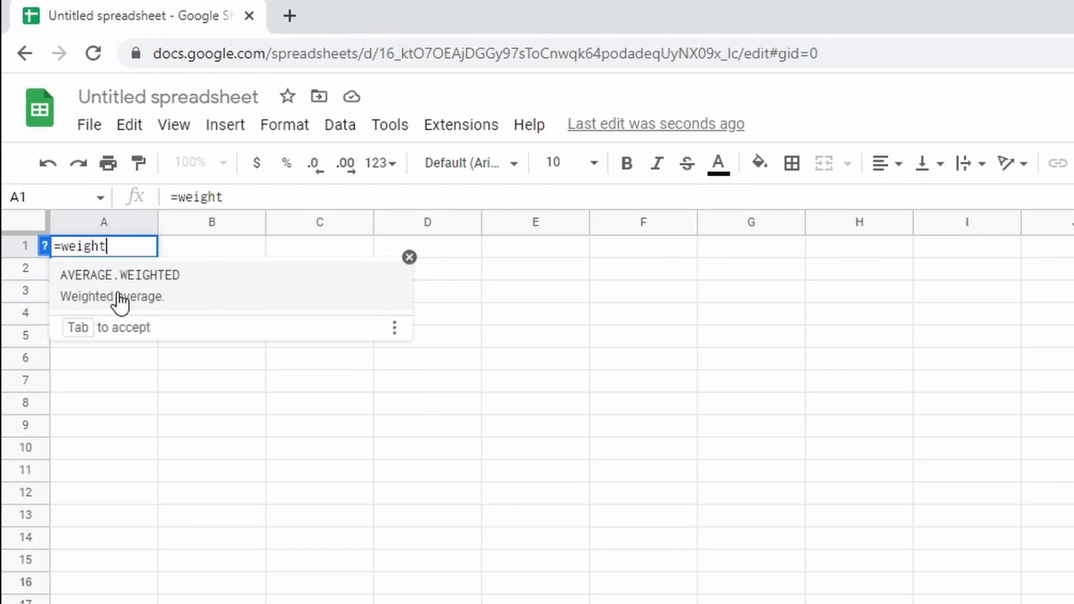
{"action": "key", "text": "Escape"}
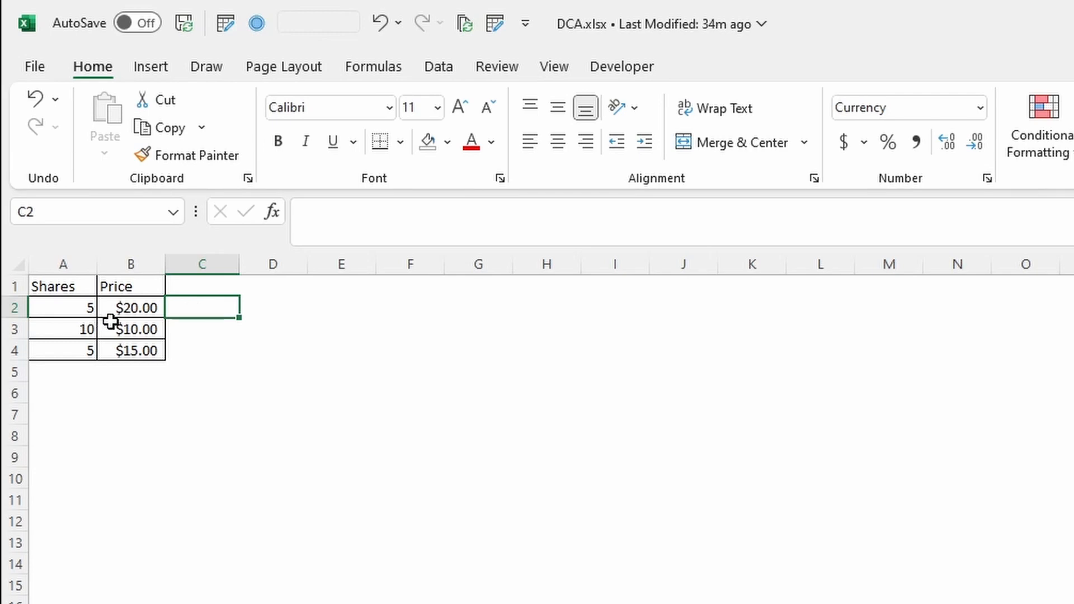
Enter a plain AVERAGE of the prices B2:B4 in B5, then delete it
{"action": "left_click_drag", "start_coordinate": [85, 305], "coordinate": [89, 353]}
{"action": "left_click_drag", "start_coordinate": [149, 312], "coordinate": [151, 350]}
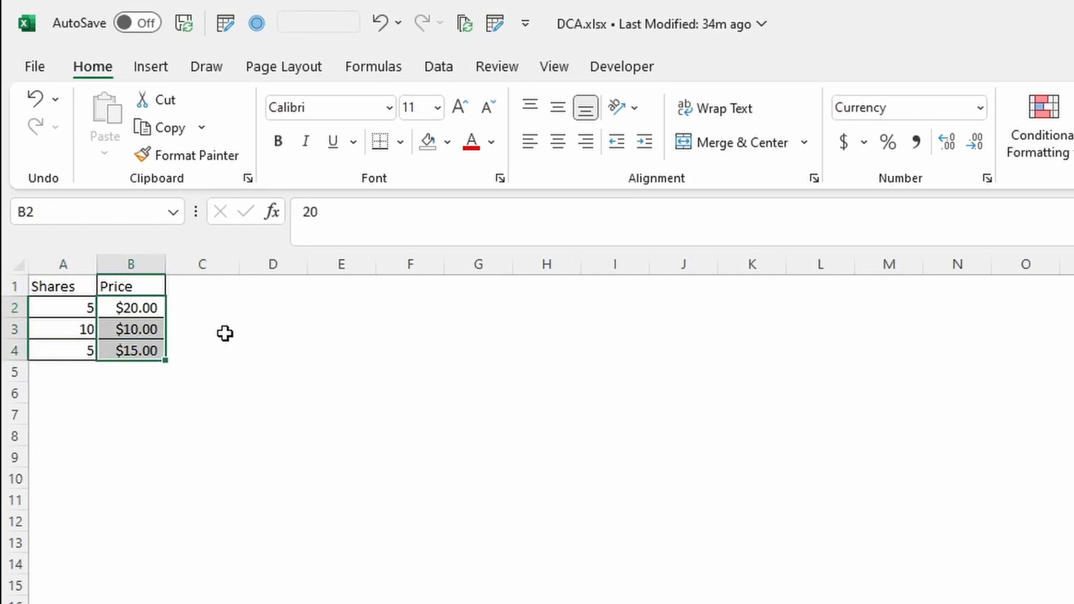
{"action": "left_click", "coordinate": [149, 369]}
{"action": "type", "text": "=avera"}
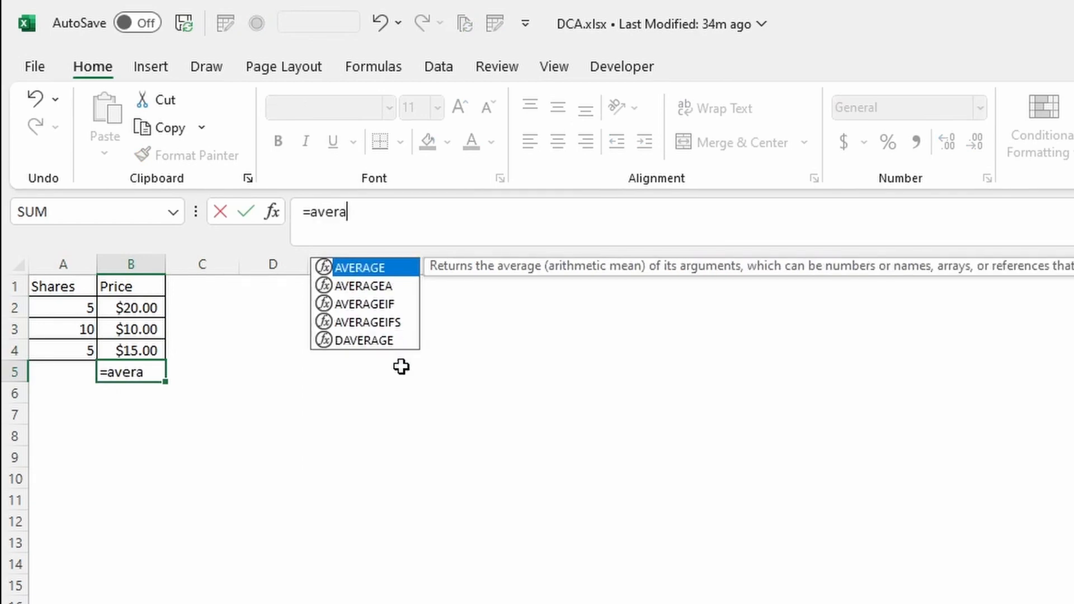
{"action": "key", "text": "Tab"}
{"action": "key", "text": "Up"}
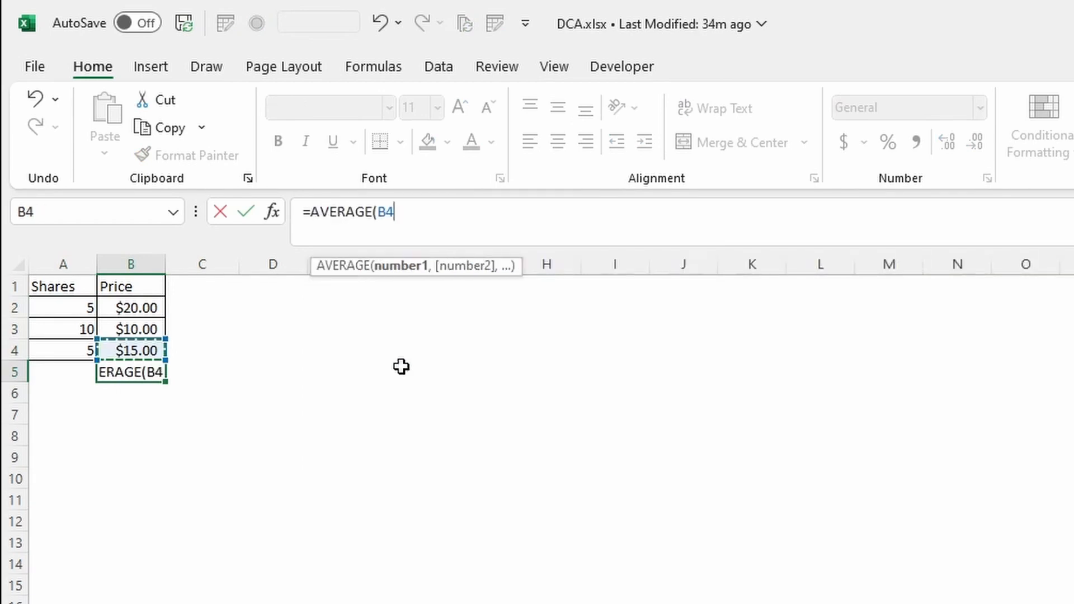
{"action": "key", "text": "shift+Up"}
{"action": "key", "text": "shift+Up"}
{"action": "type", "text": ")"}
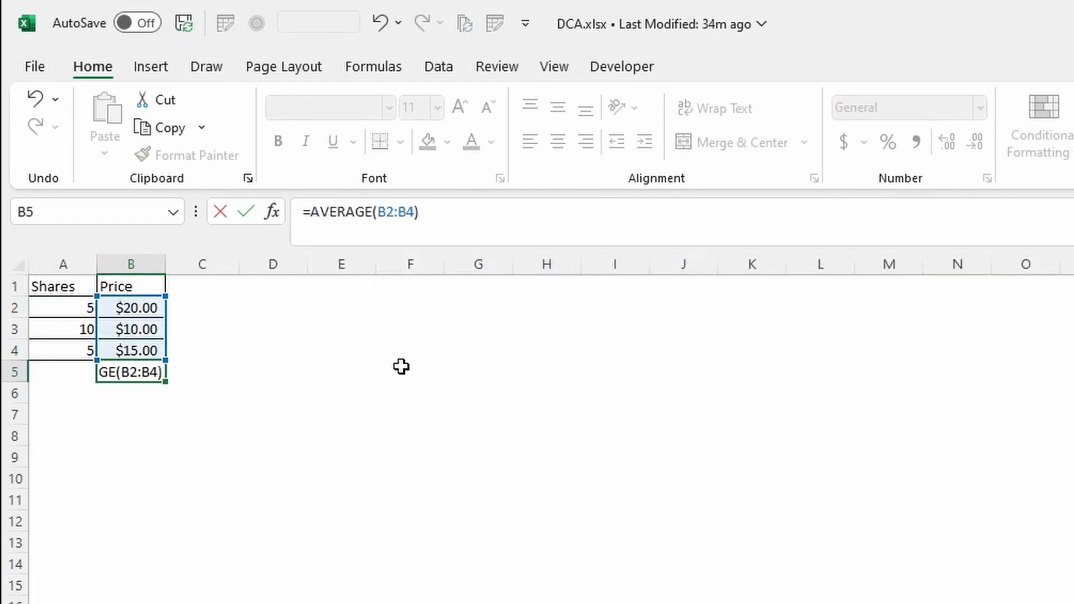
{"action": "key", "text": "Return"}
{"action": "left_click", "coordinate": [158, 371]}
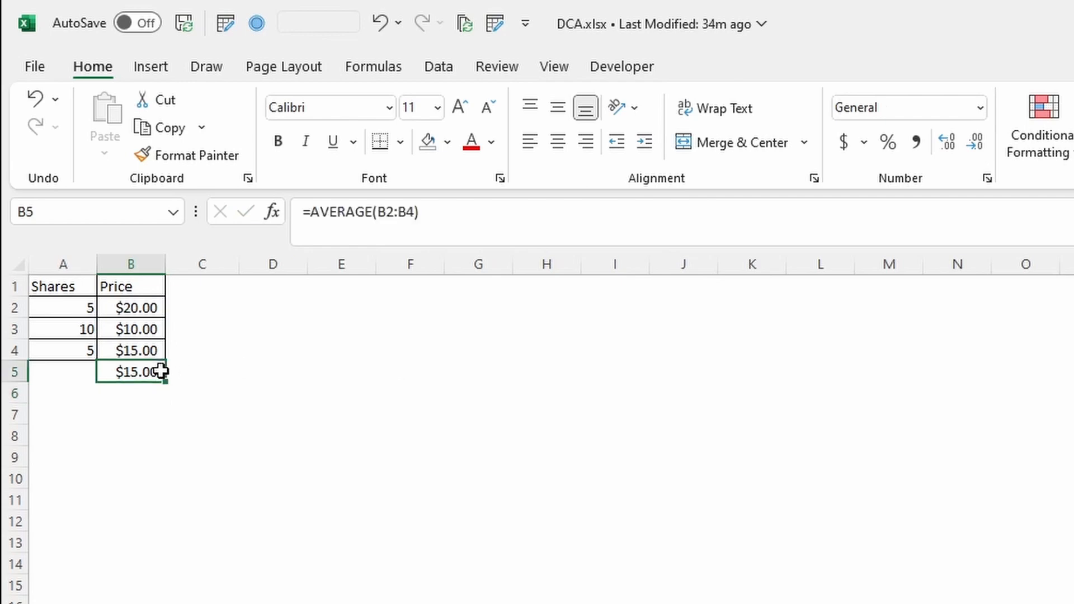
{"action": "key", "text": "Delete"}
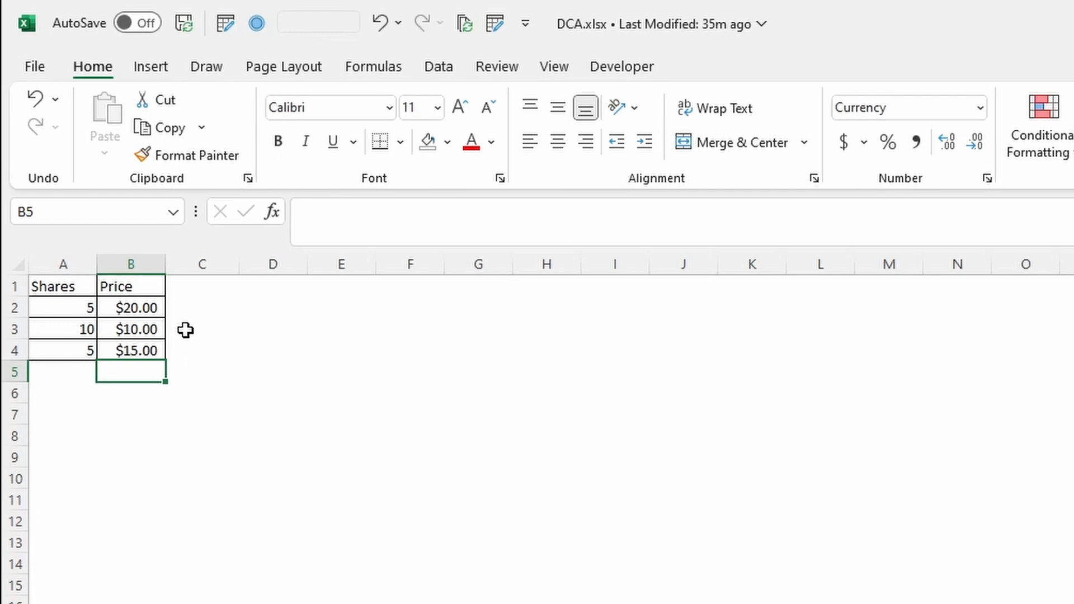
Enter =A2*B2 in C2 and copy it down through C4 to get each purchase's cost
{"action": "left_click", "coordinate": [179, 310]}
{"action": "type", "text": "="}
{"action": "key", "text": "Left"}
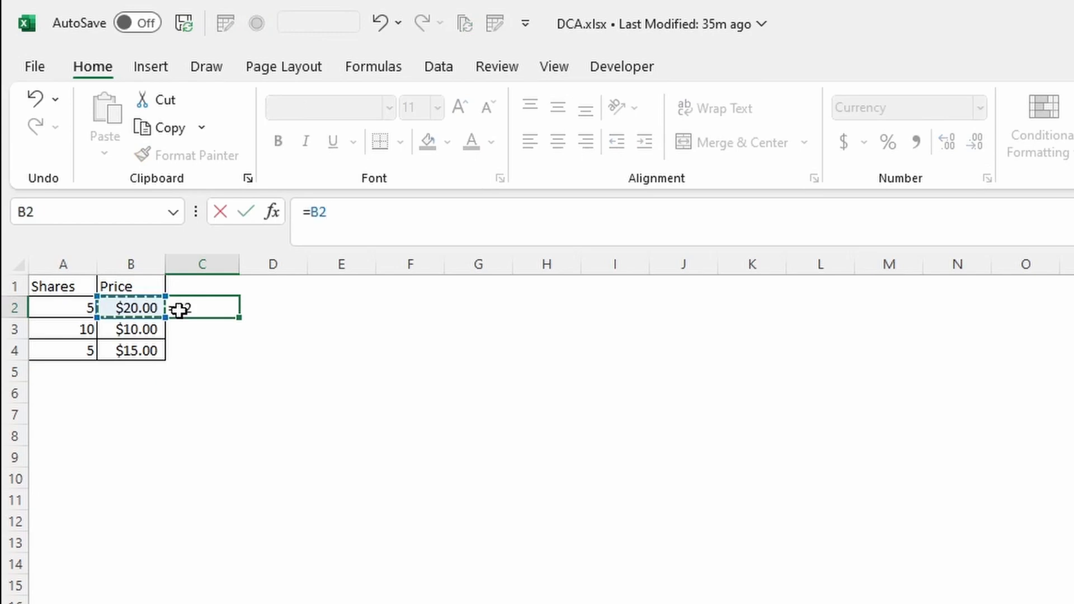
{"action": "key", "text": "Left"}
{"action": "type", "text": "*"}
{"action": "key", "text": "Left"}
{"action": "key", "text": "ctrl+Return"}
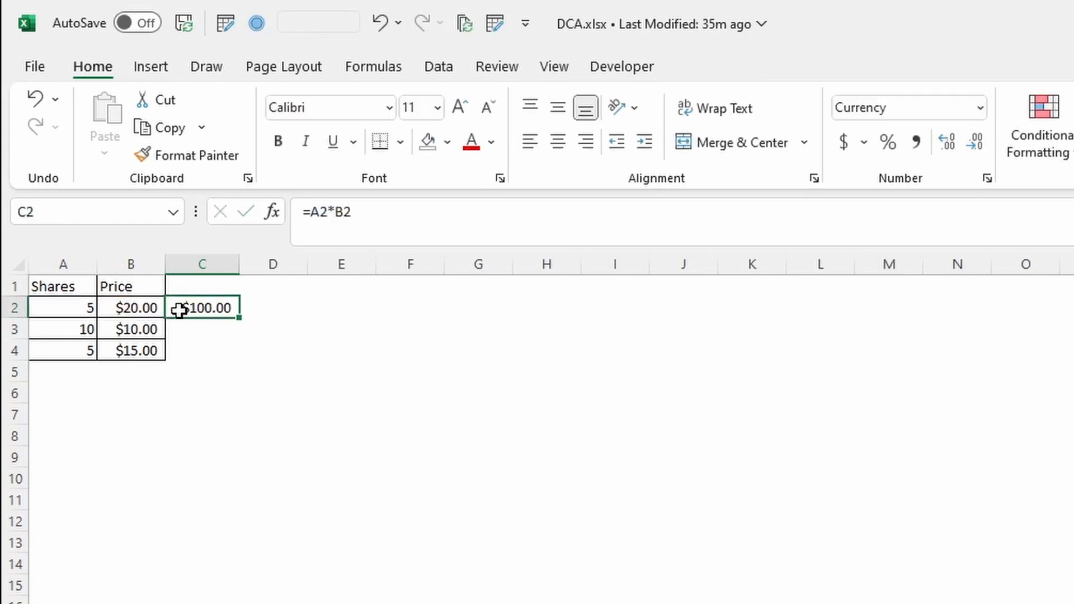
{"action": "key", "text": "ctrl+c"}
{"action": "key", "text": "shift+Down"}
{"action": "key", "text": "shift+Down"}
{"action": "key", "text": "ctrl+v"}
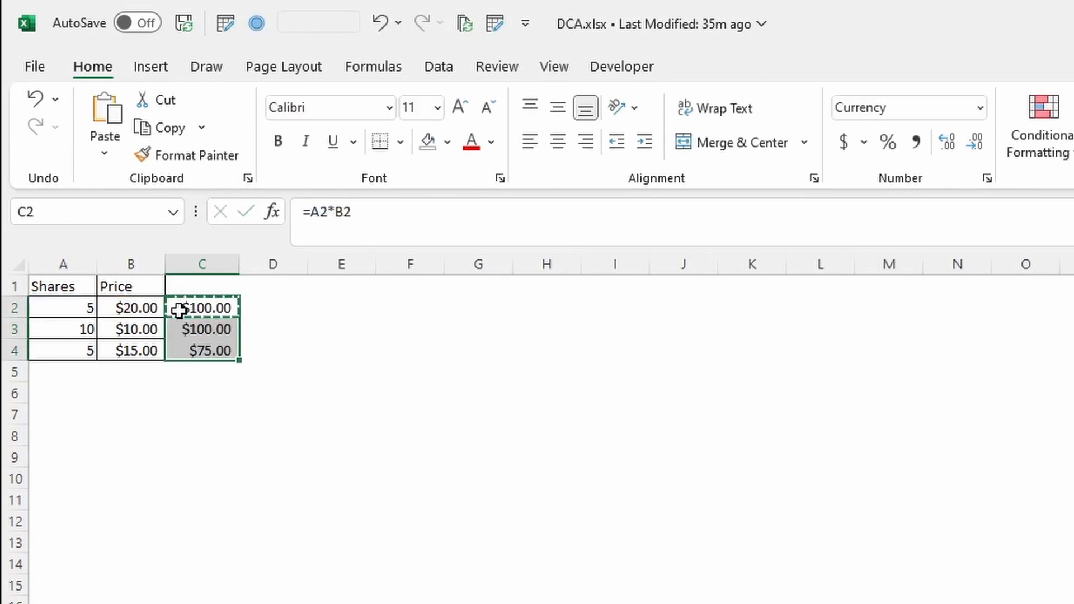
AutoSum the cost column in C5 and the Shares column in A5
{"action": "key", "text": "Down"}
{"action": "key", "text": "Down"}
{"action": "key", "text": "Down"}
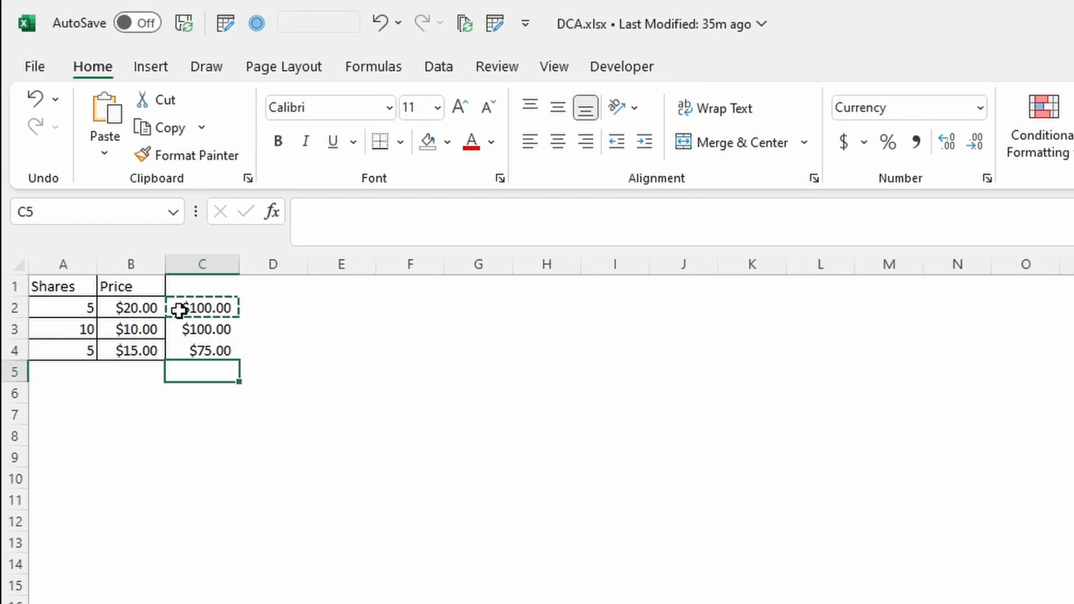
{"action": "key", "text": "alt+equal"}
{"action": "key", "text": "Return"}
{"action": "key", "text": "Up"}
{"action": "key", "text": "Left"}
{"action": "key", "text": "Left"}
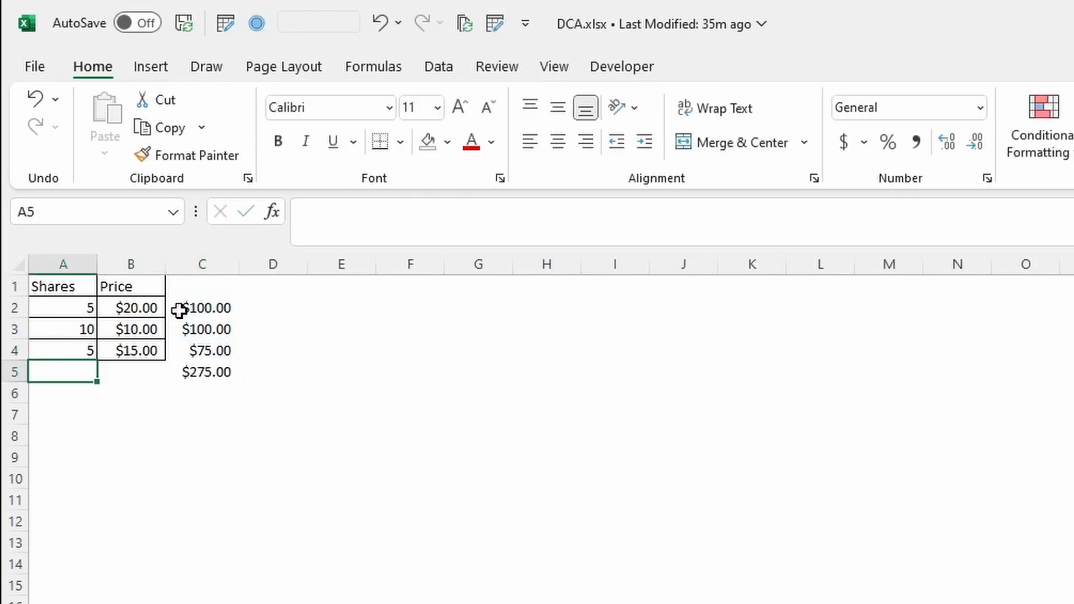
{"action": "key", "text": "alt+equal"}
{"action": "key", "text": "Return"}
Enter =+C5/A5 in D5 to divide total cost by total shares for the weighted average price
{"action": "key", "text": "Up"}
{"action": "key", "text": "Right"}
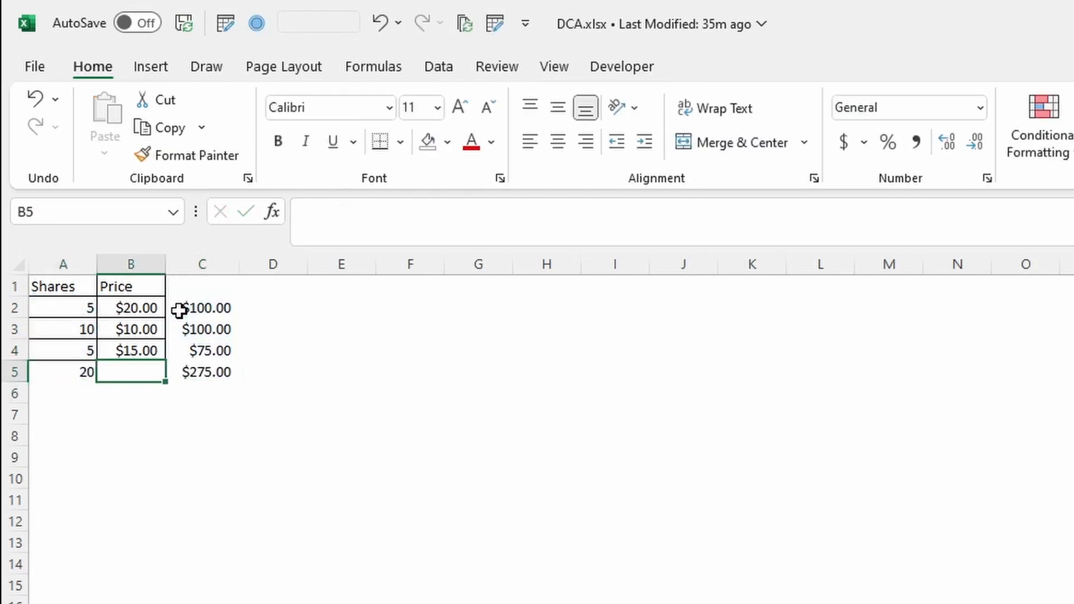
{"action": "key", "text": "Right"}
{"action": "key", "text": "Right"}
{"action": "type", "text": "+"}
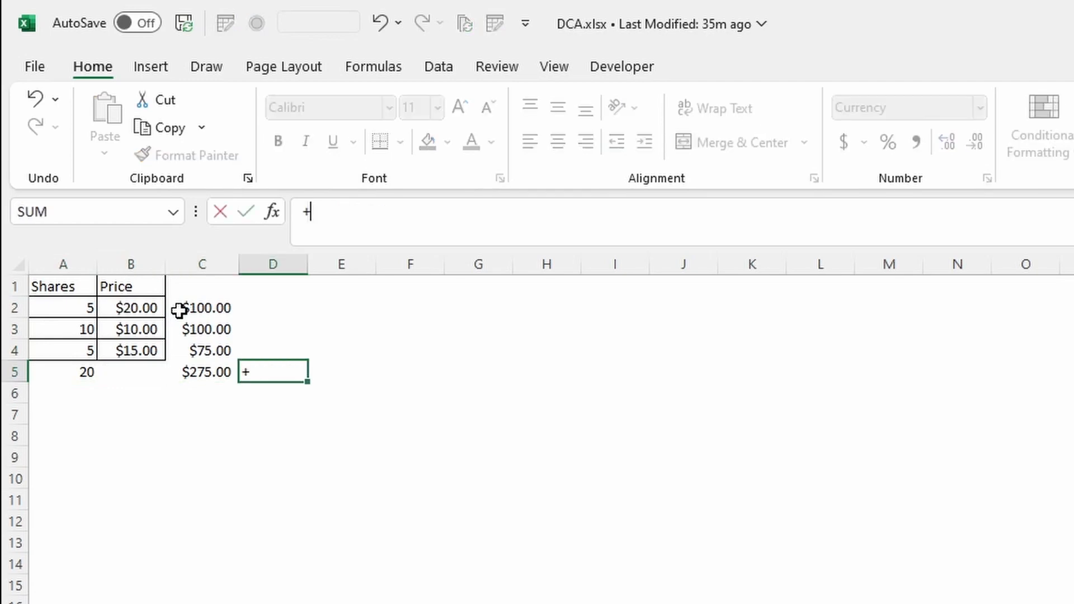
{"action": "key", "text": "Left"}
{"action": "type", "text": "/"}
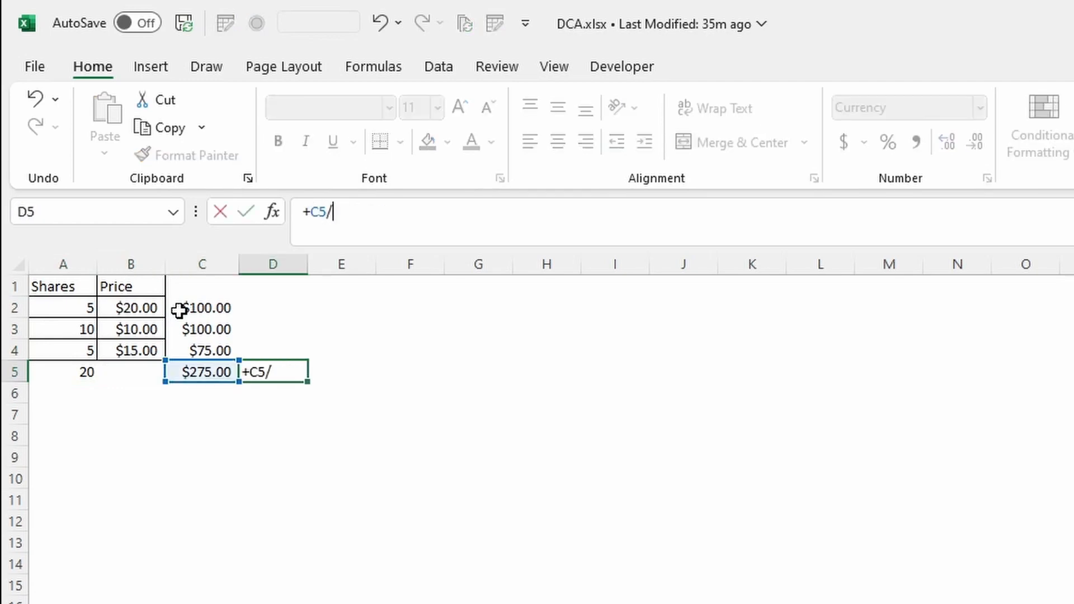
{"action": "key", "text": "Left"}
{"action": "key", "text": "Left"}
{"action": "key", "text": "Left"}
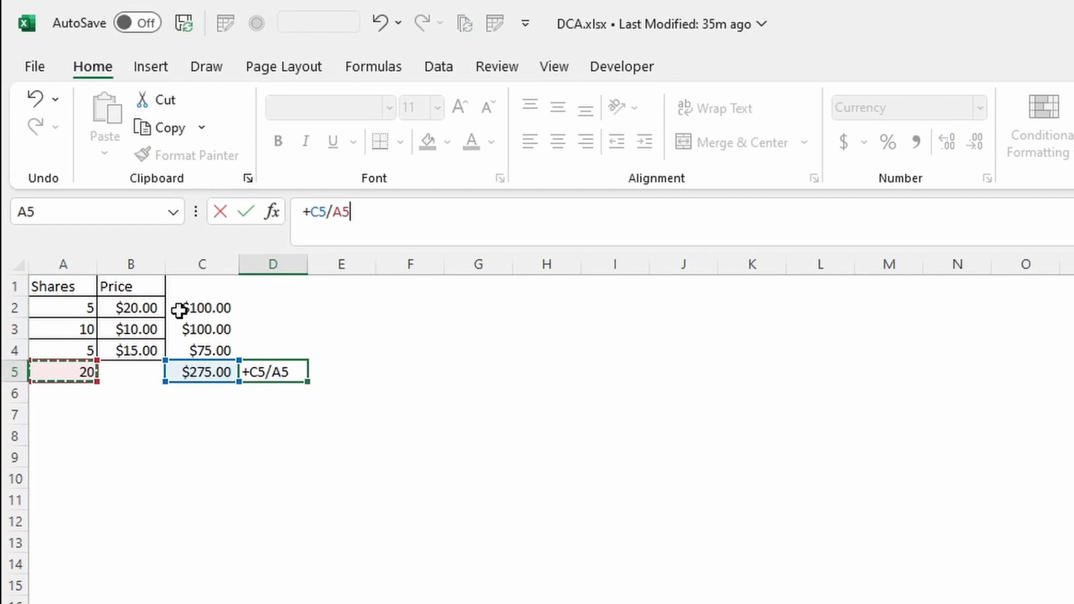
{"action": "key", "text": "Return"}
{"action": "key", "text": "Up"}
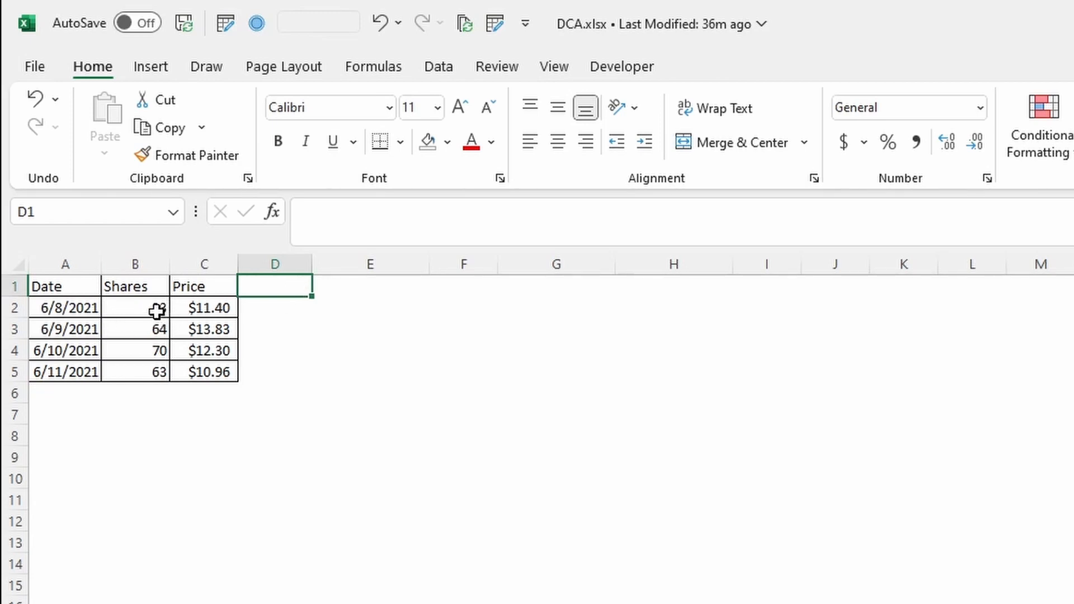
Add the header Totals in D1 of the new purchase table
{"action": "left_click", "coordinate": [135, 308]}
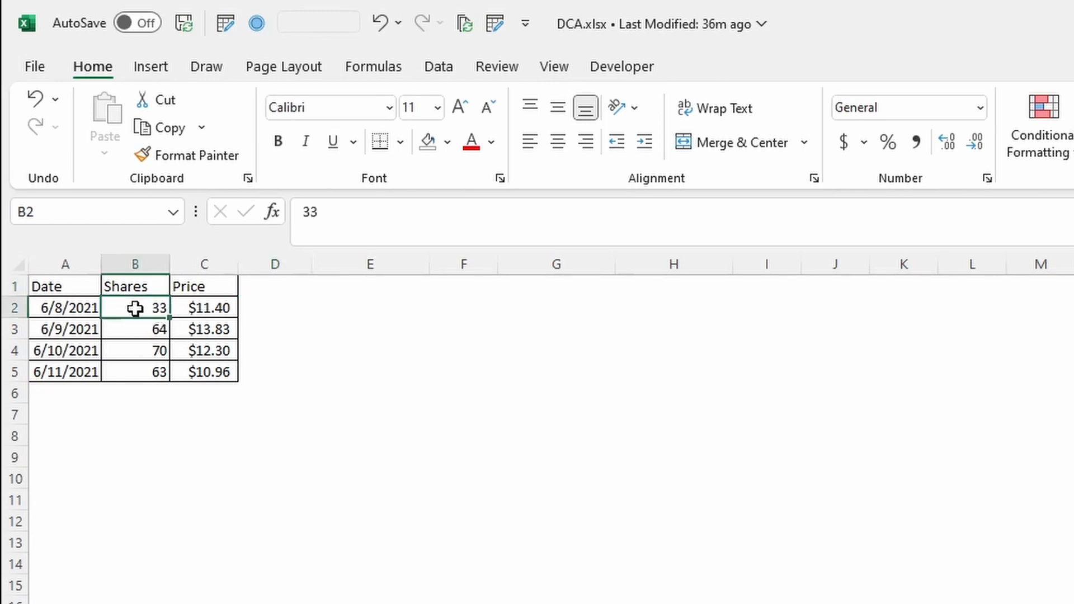
{"action": "left_click", "coordinate": [278, 291]}
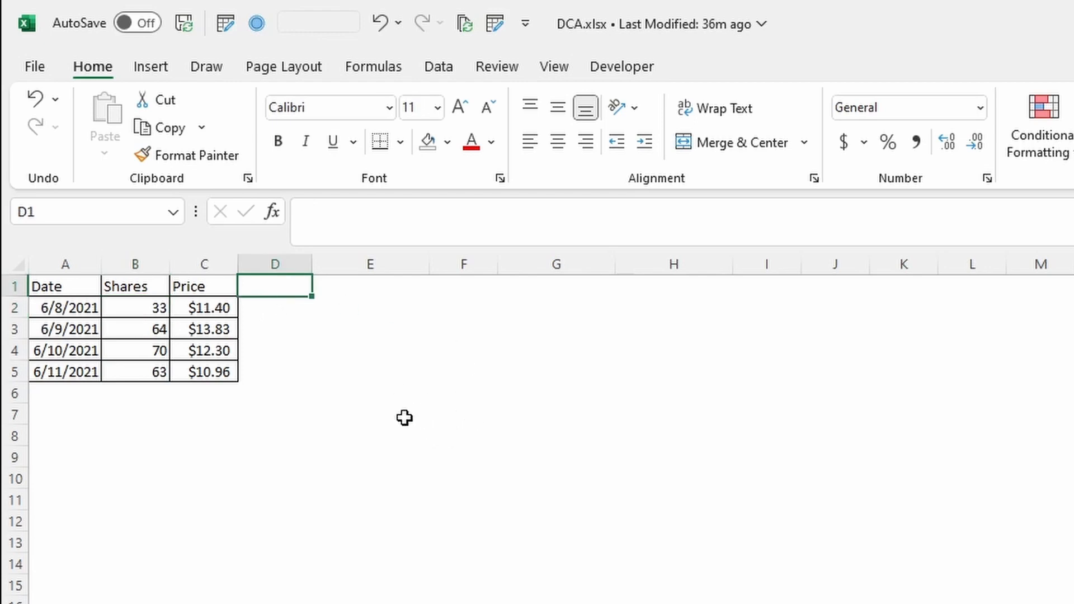
{"action": "type", "text": "Totals"}
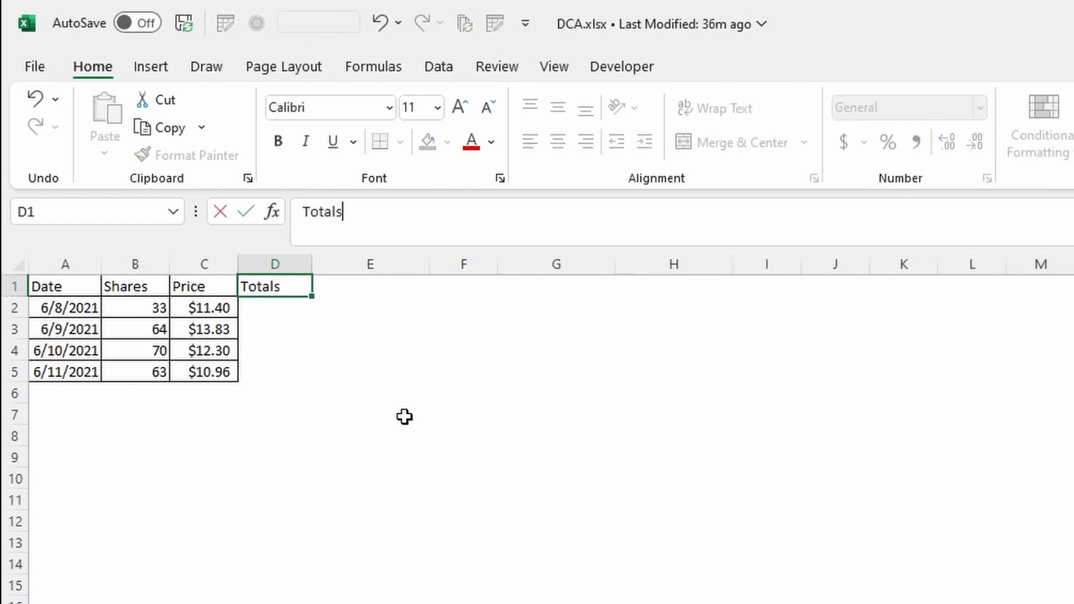
{"action": "key", "text": "Return"}
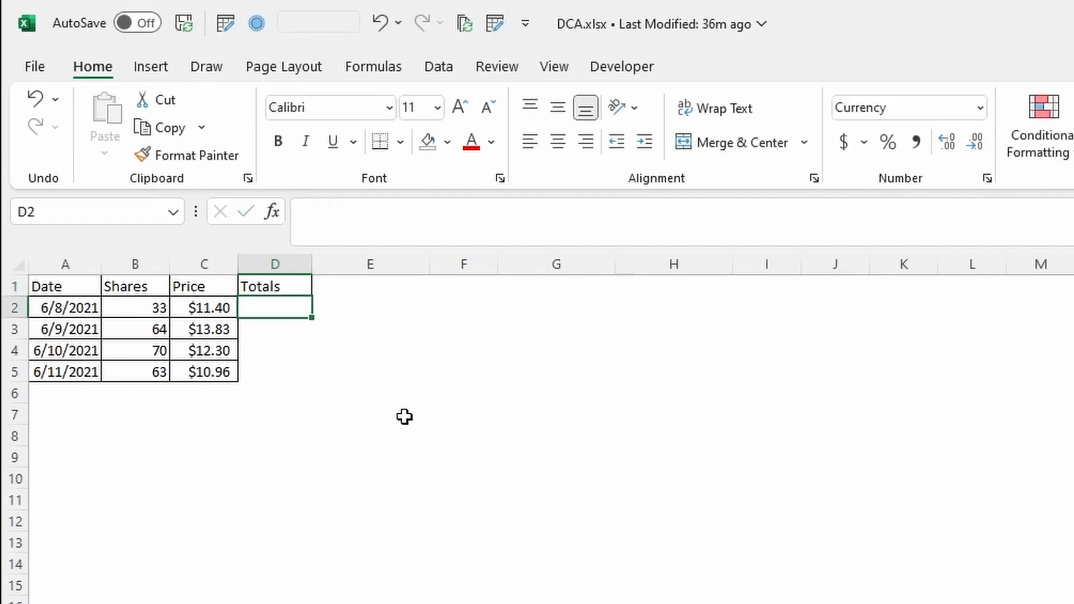
Enter =B2*C2 in D2 and copy it down through D5
{"action": "type", "text": "="}
{"action": "key", "text": "Left"}
{"action": "key", "text": "Left"}
{"action": "type", "text": "*"}
{"action": "key", "text": "Left"}
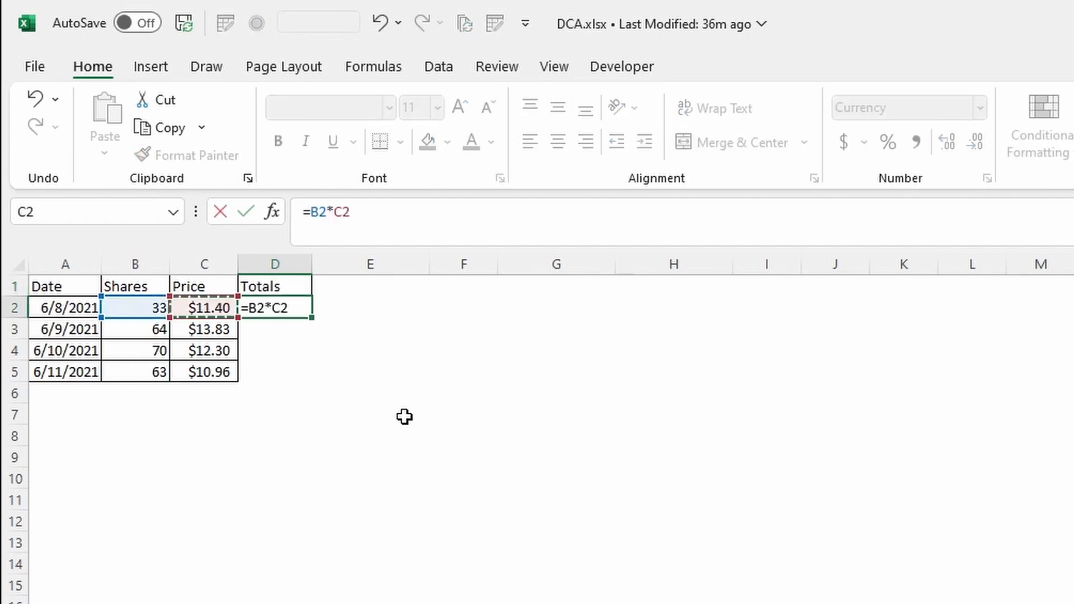
{"action": "key", "text": "ctrl+Return"}
{"action": "key", "text": "ctrl+c"}
{"action": "key", "text": "shift+Down"}
{"action": "key", "text": "shift+Down"}
{"action": "key", "text": "shift+Down"}
{"action": "key", "text": "ctrl+v"}
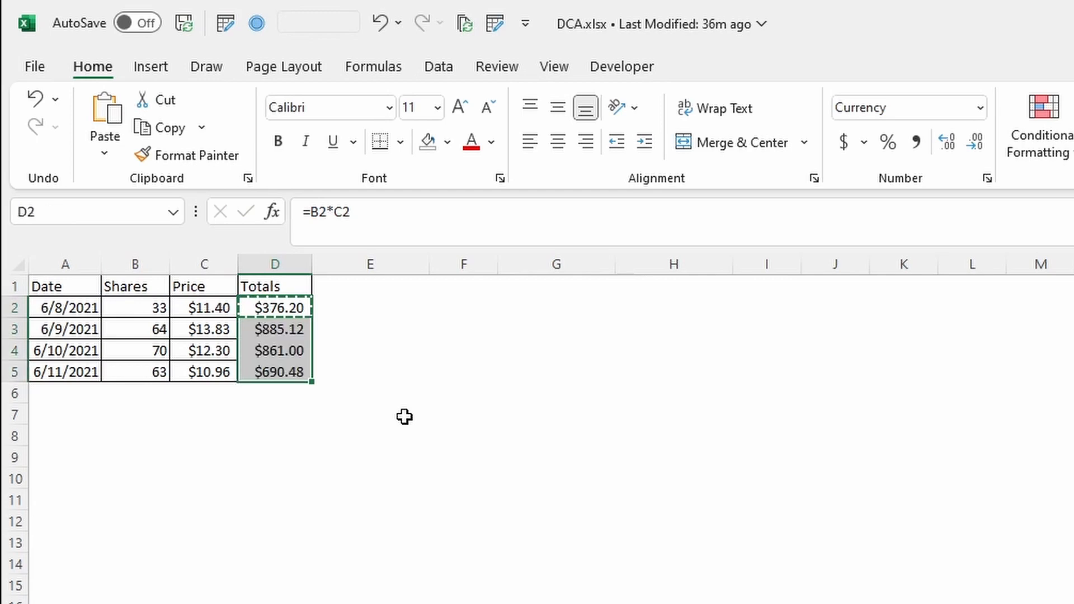
{"action": "key", "text": "Escape"}
Add the header Totals with sumproduct in E1
{"action": "key", "text": "Up"}
{"action": "key", "text": "Right"}
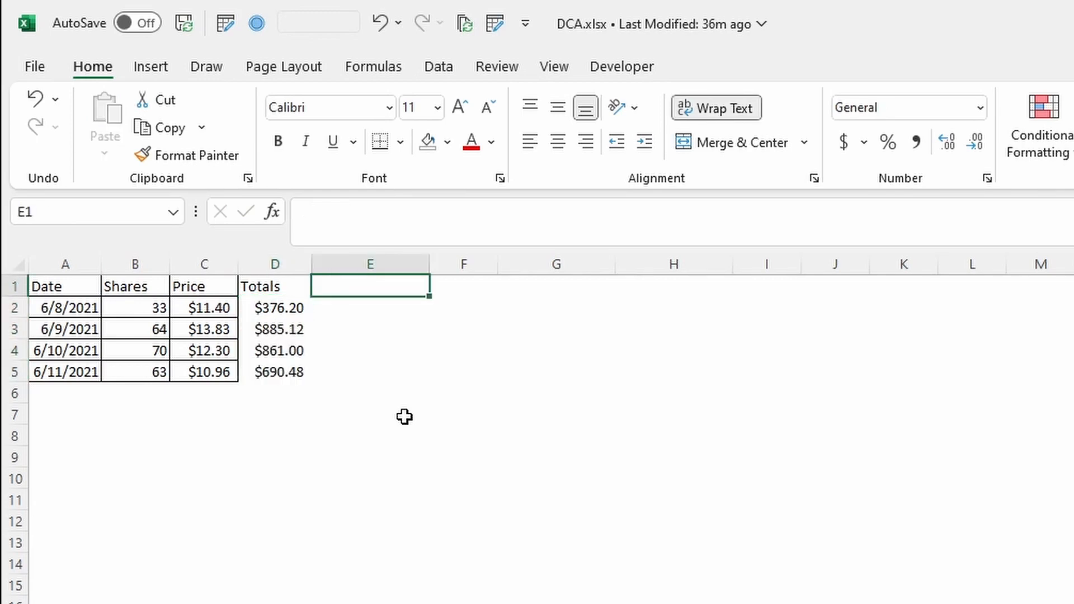
{"action": "type", "text": "Total"}
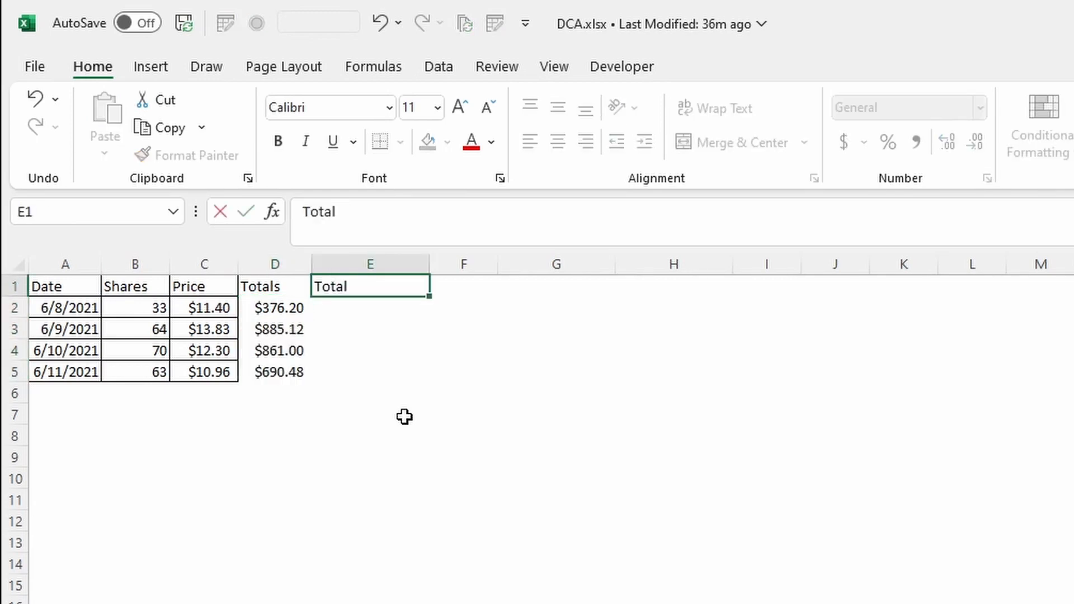
{"action": "type", "text": "s with dumproct"}
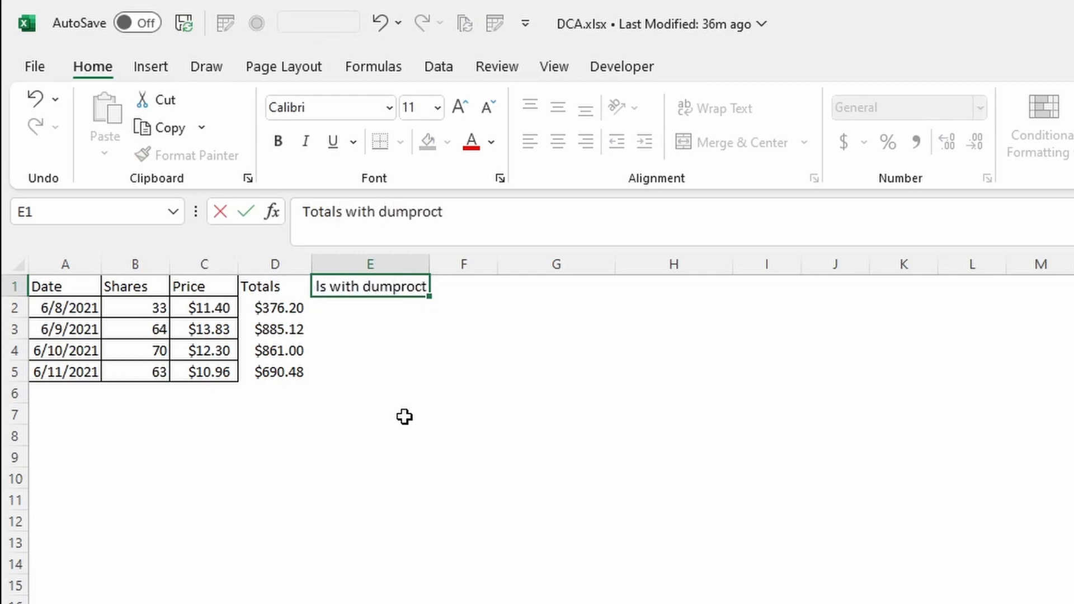
{"action": "key", "text": "ctrl+Left"}
{"action": "key", "text": "Delete"}
{"action": "type", "text": "s"}
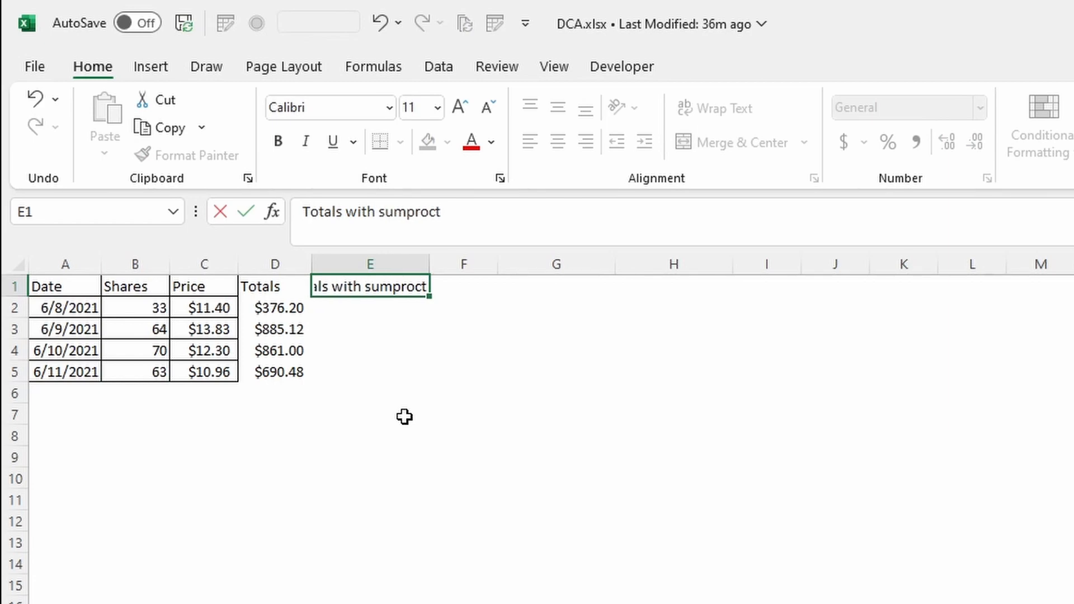
{"action": "key", "text": "End"}
{"action": "key", "text": "BackSpace"}
{"action": "key", "text": "BackSpace"}
{"action": "type", "text": "duct"}
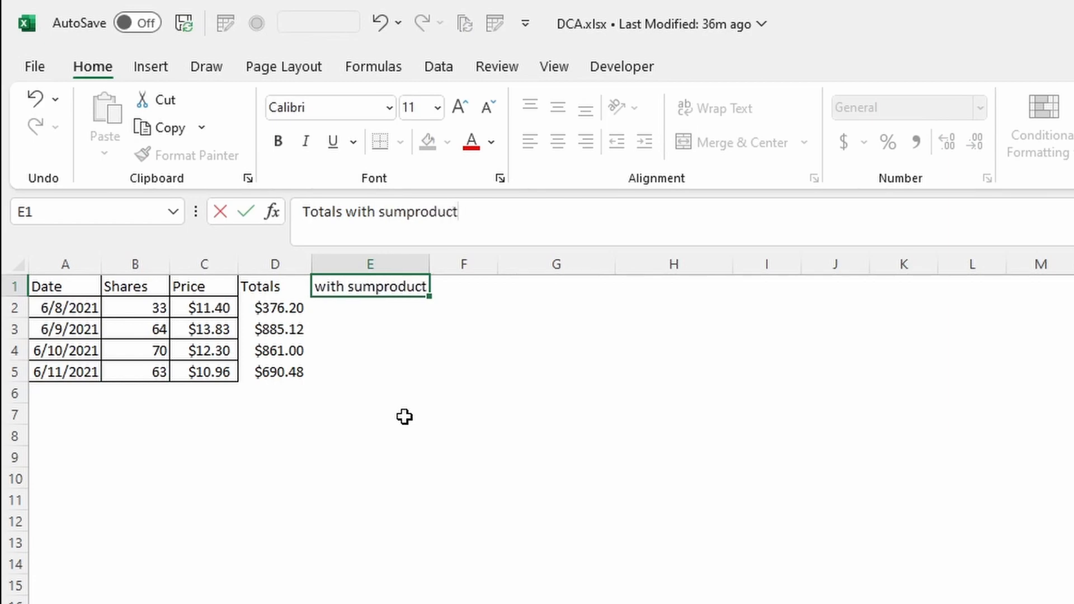
{"action": "key", "text": "Return"}
Enter =SUMPRODUCT(B2:B5,C2:C5) in E2 to total the cost of all purchases
{"action": "key", "text": "Up"}
{"action": "key", "text": "Down"}
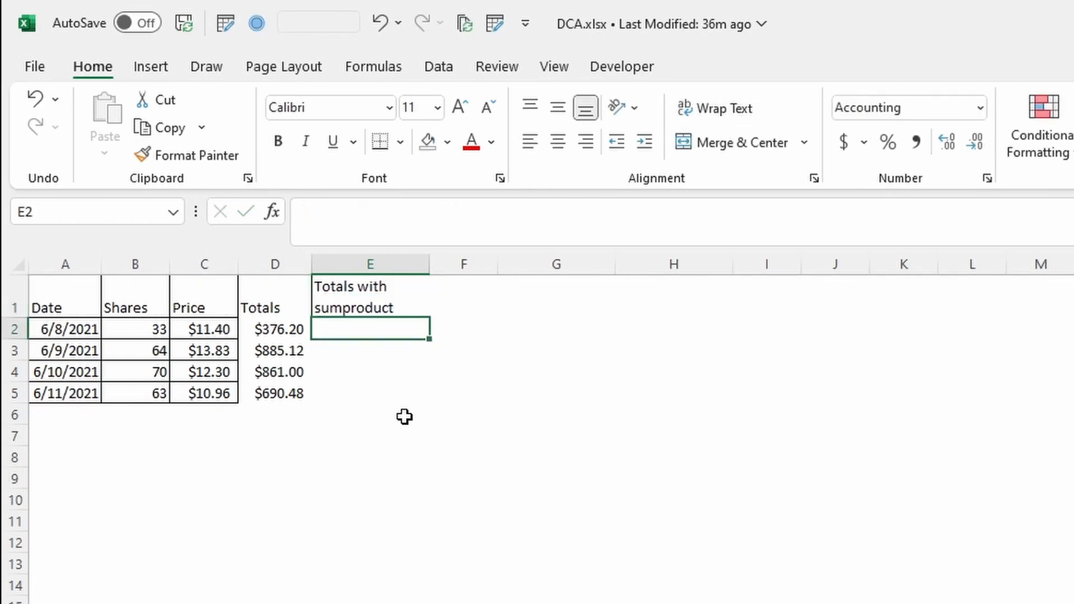
{"action": "type", "text": "=sumpro"}
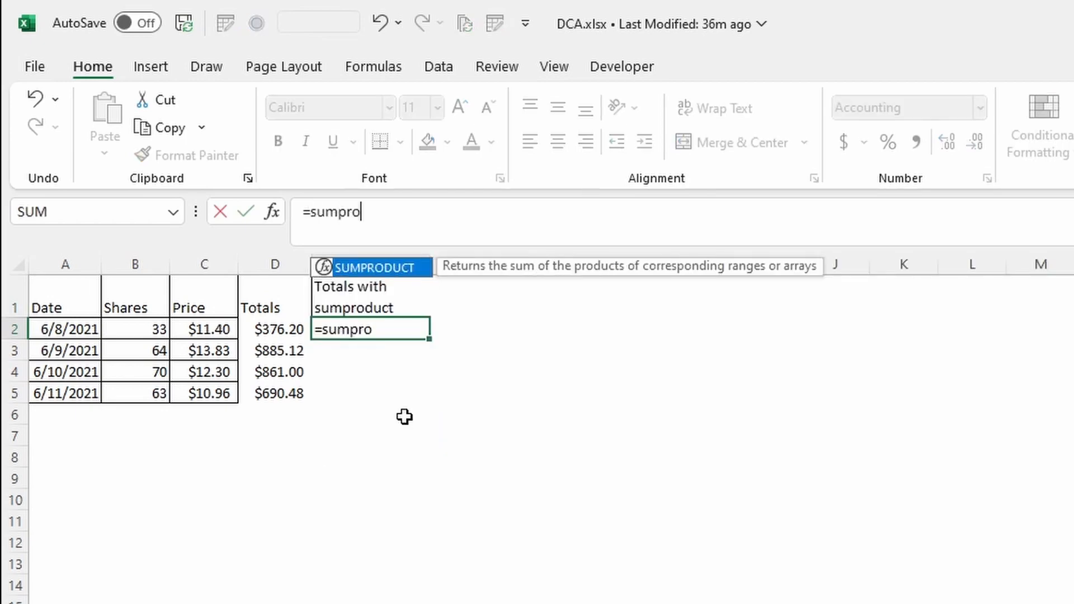
{"action": "key", "text": "Tab"}
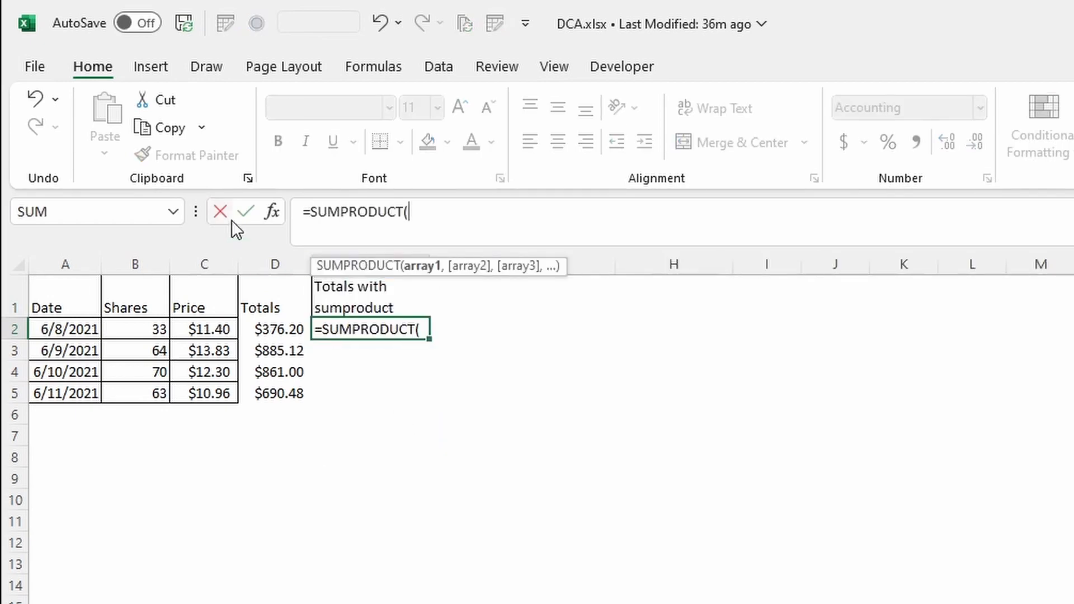
{"action": "left_click_drag", "start_coordinate": [141, 336], "coordinate": [145, 399]}
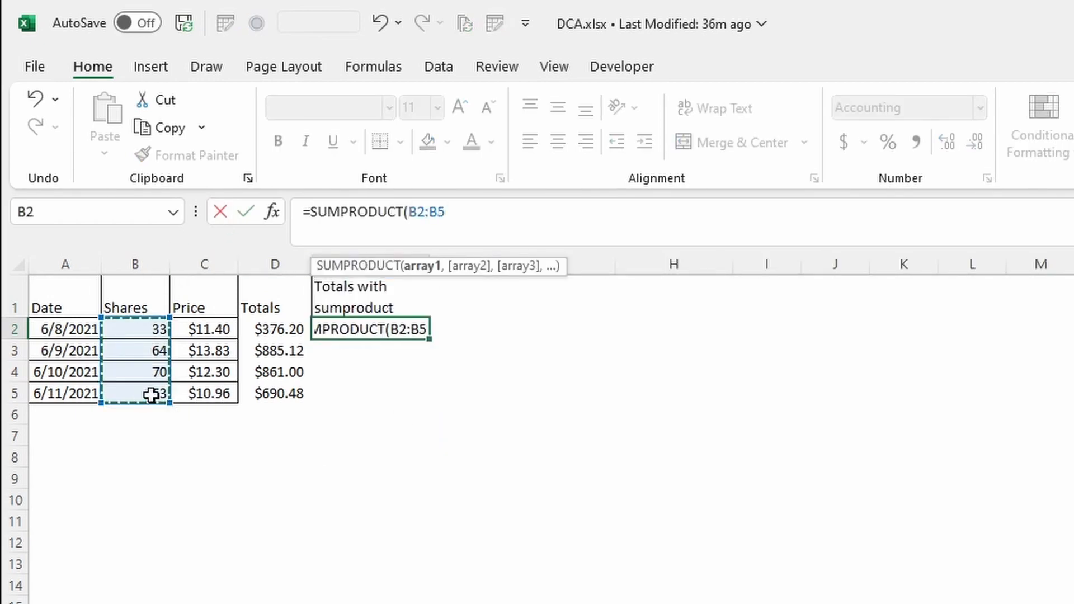
{"action": "type", "text": ","}
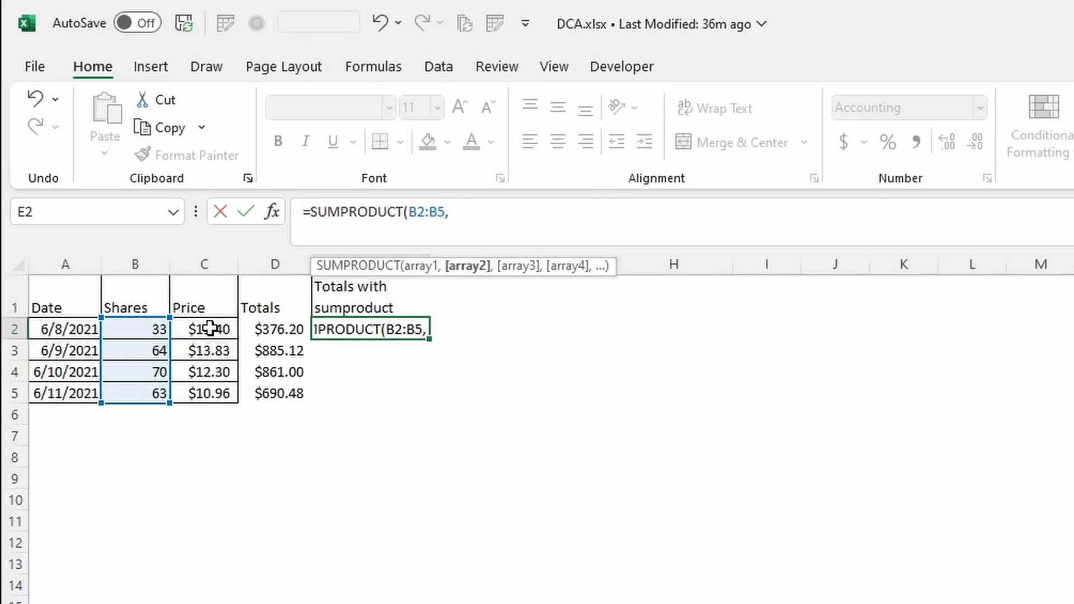
{"action": "left_click_drag", "start_coordinate": [210, 329], "coordinate": [224, 391]}
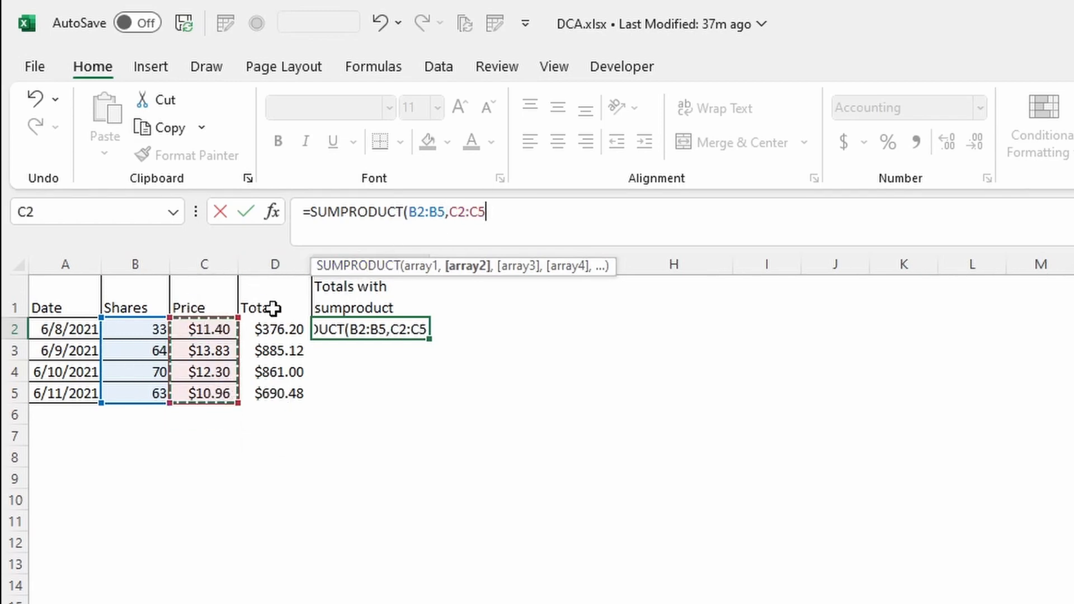
{"action": "type", "text": ")"}
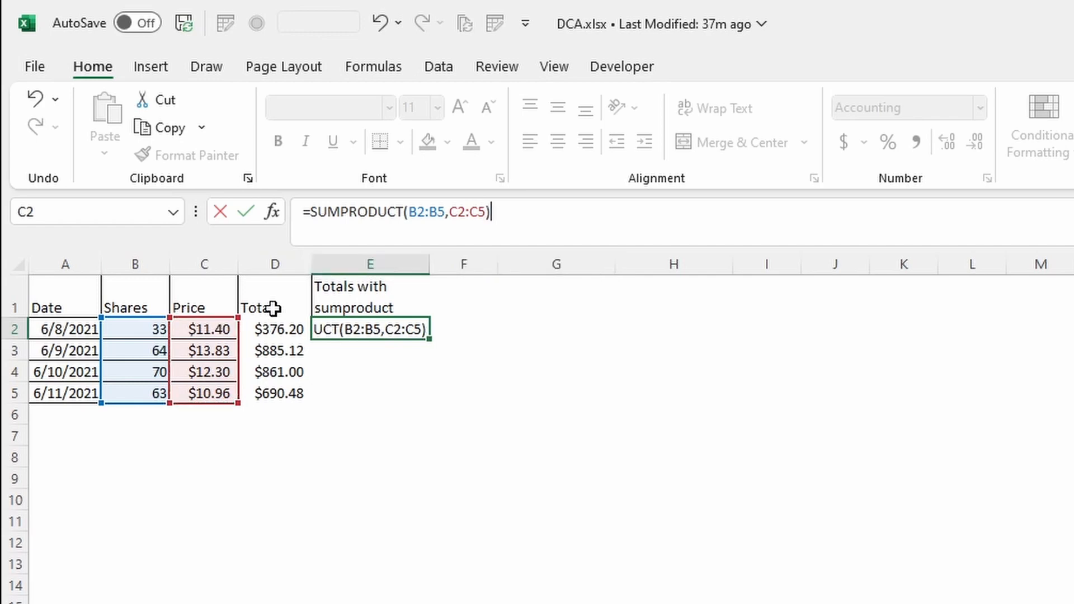
{"action": "key", "text": "Return"}
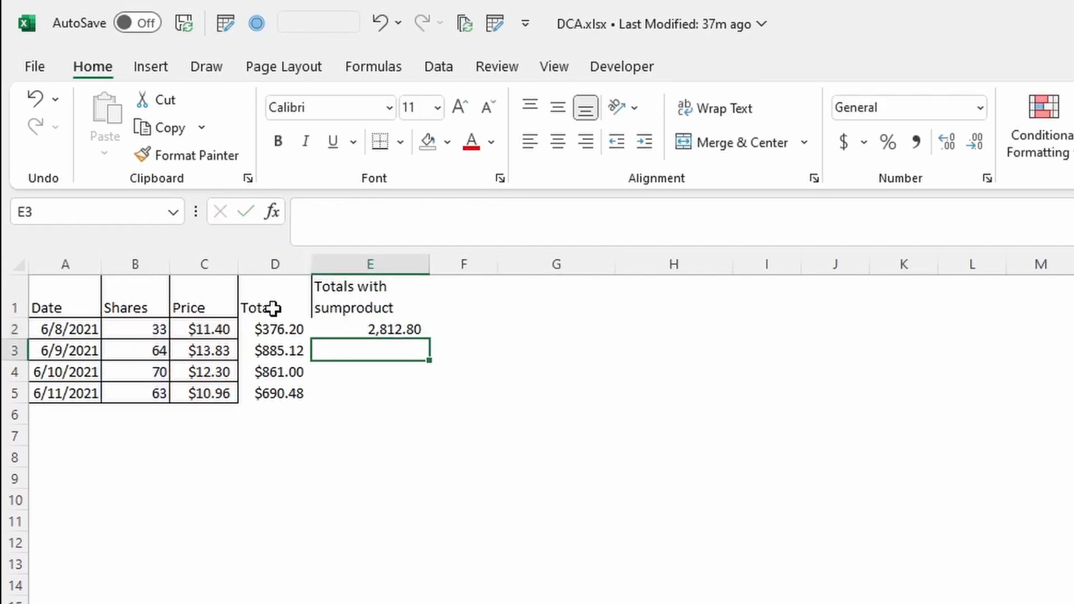
Total the D2:D5 costs in D6 with AutoSum and compare that sum with the SUMPRODUCT result in E2
{"action": "left_click", "coordinate": [379, 329]}
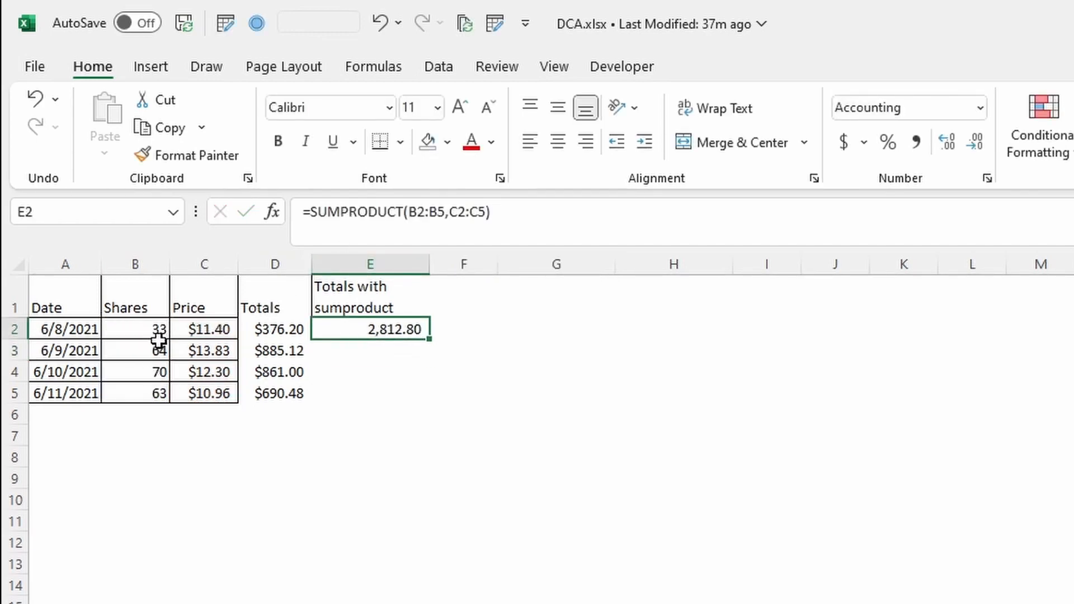
{"action": "left_click", "coordinate": [279, 410]}
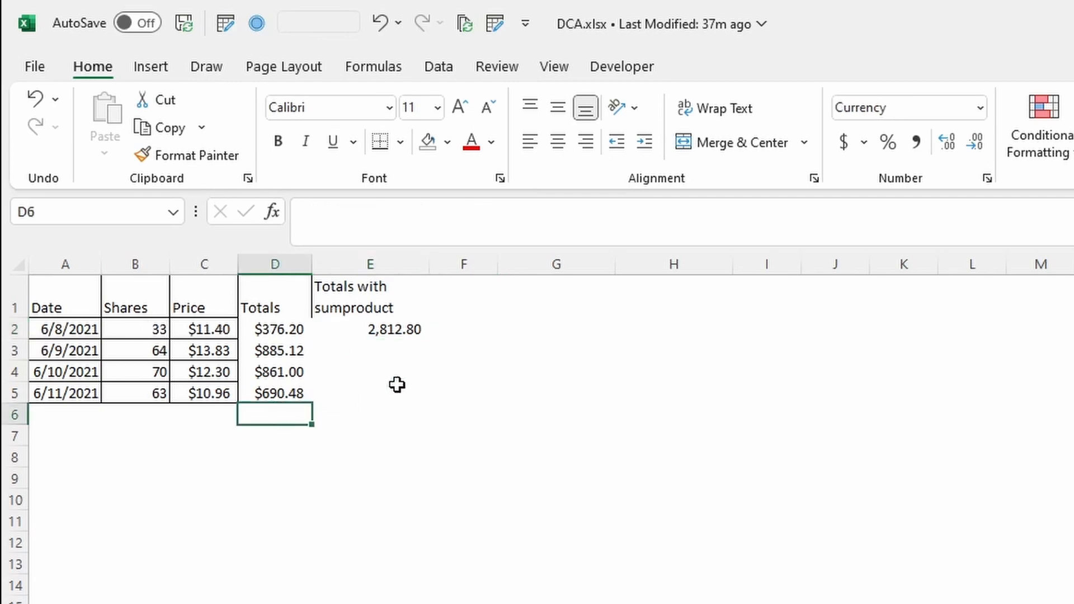
{"action": "key", "text": "alt+equal"}
{"action": "key", "text": "ctrl+Return"}
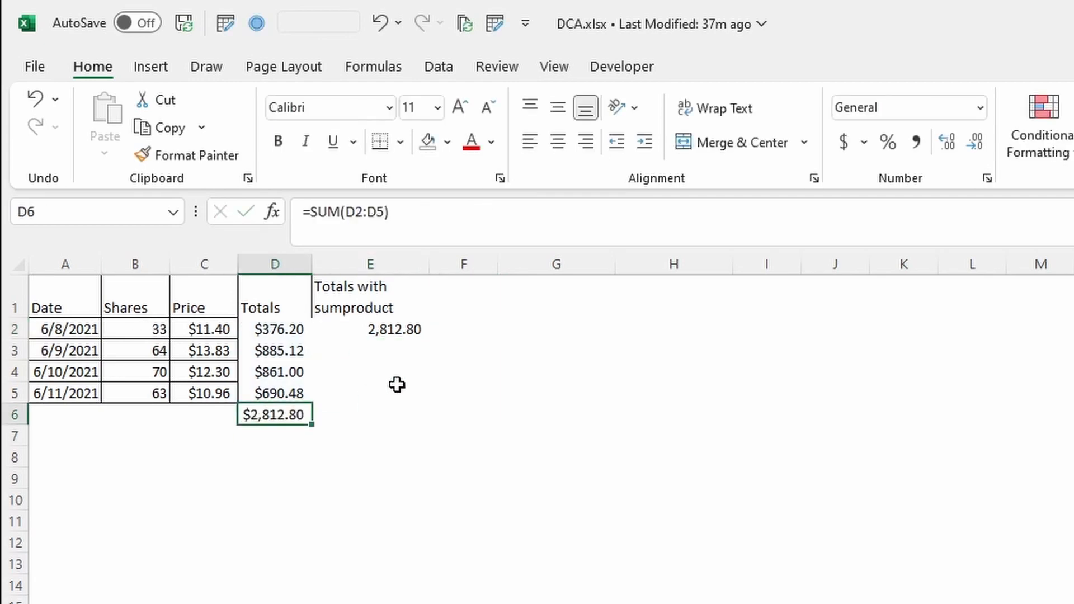
{"action": "left_click", "coordinate": [369, 334]}
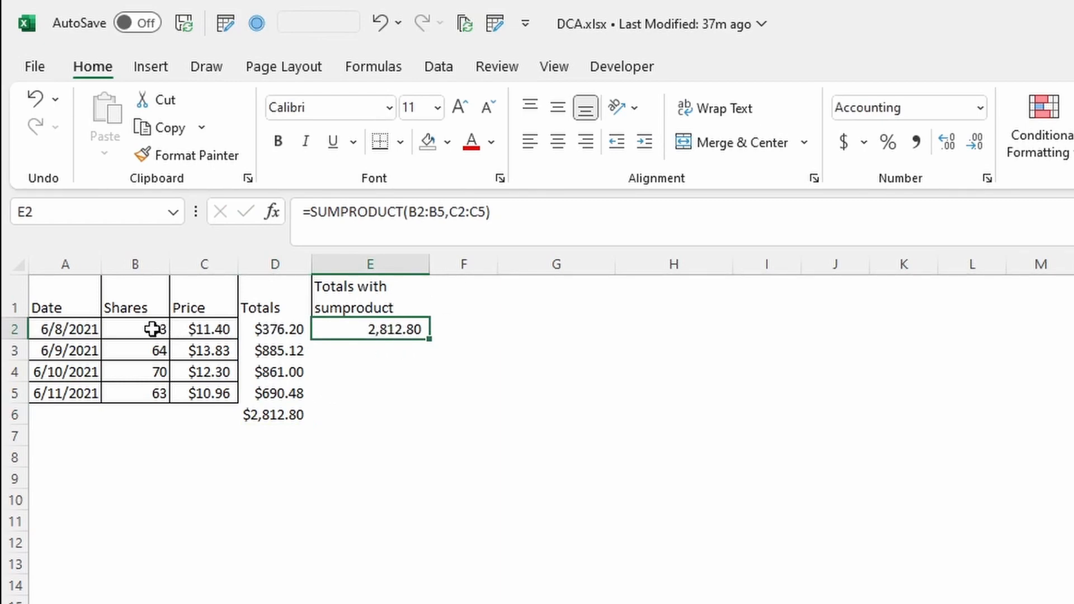
{"action": "left_click", "coordinate": [283, 414]}
{"action": "left_click", "coordinate": [386, 329]}
Add the header DCA in F1
{"action": "left_click", "coordinate": [456, 302]}
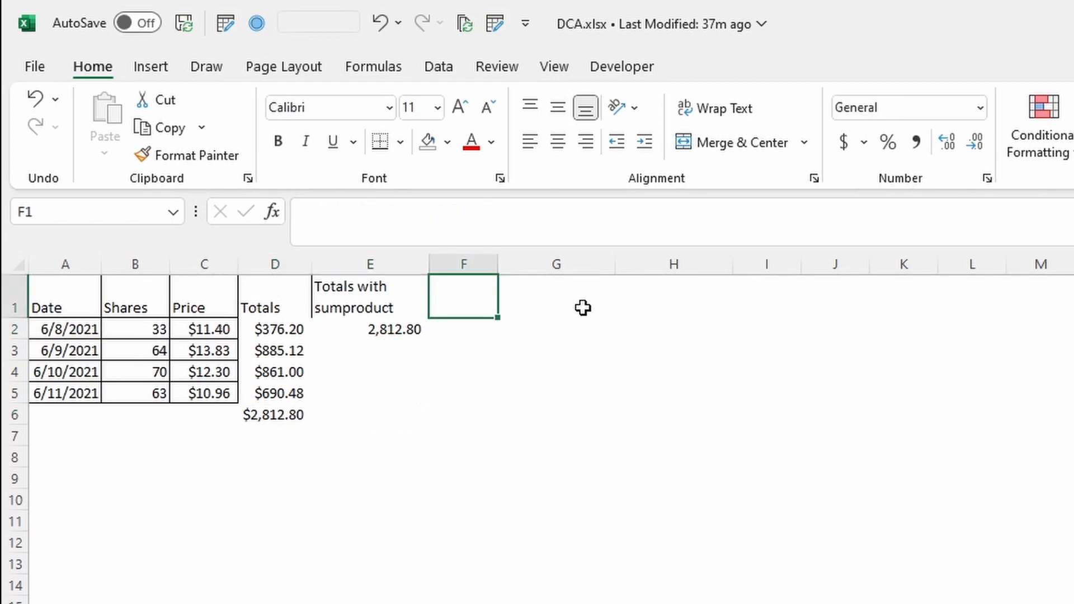
{"action": "type", "text": "DCA"}
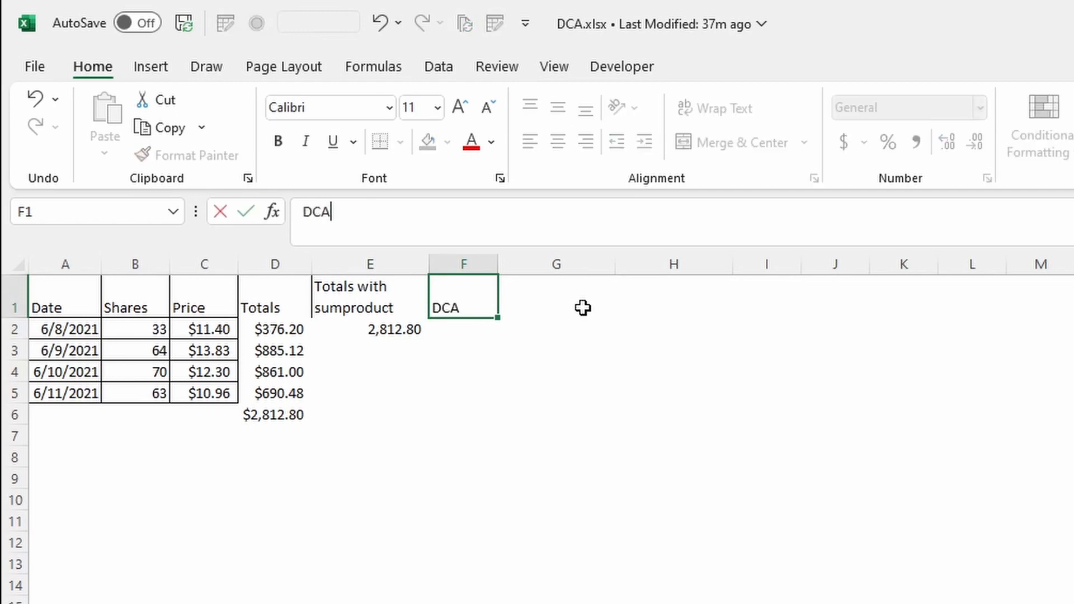
{"action": "key", "text": "Return"}
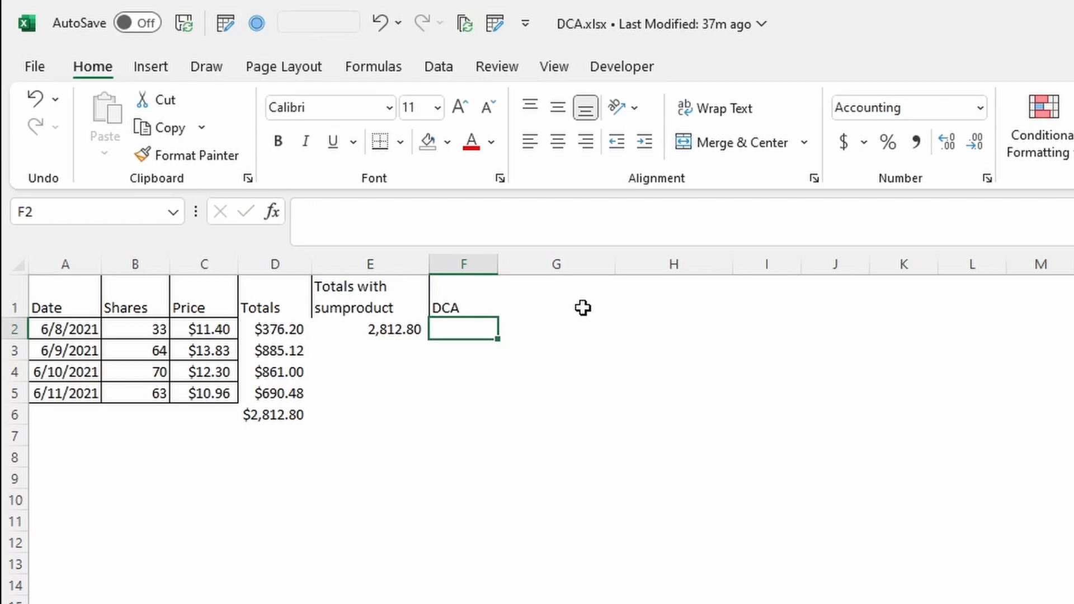
Enter =SUMPRODUCT(B2:B5,C2:C5)/SUM(B2:B5) in F2 to compute the weighted average price
{"action": "type", "text": "=sump"}
{"action": "key", "text": "Tab"}
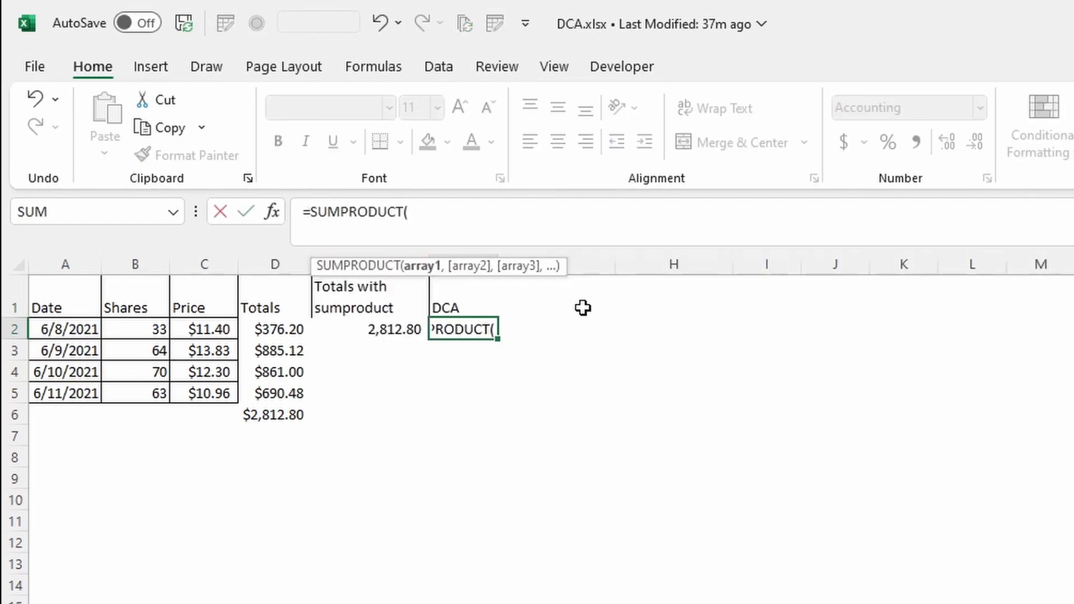
{"action": "key", "text": "Left"}
{"action": "key", "text": "Left"}
{"action": "key", "text": "Left"}
{"action": "key", "text": "Left"}
{"action": "key", "text": "shift+Down"}
{"action": "key", "text": "shift+Down"}
{"action": "key", "text": "shift+Down"}
{"action": "type", "text": ","}
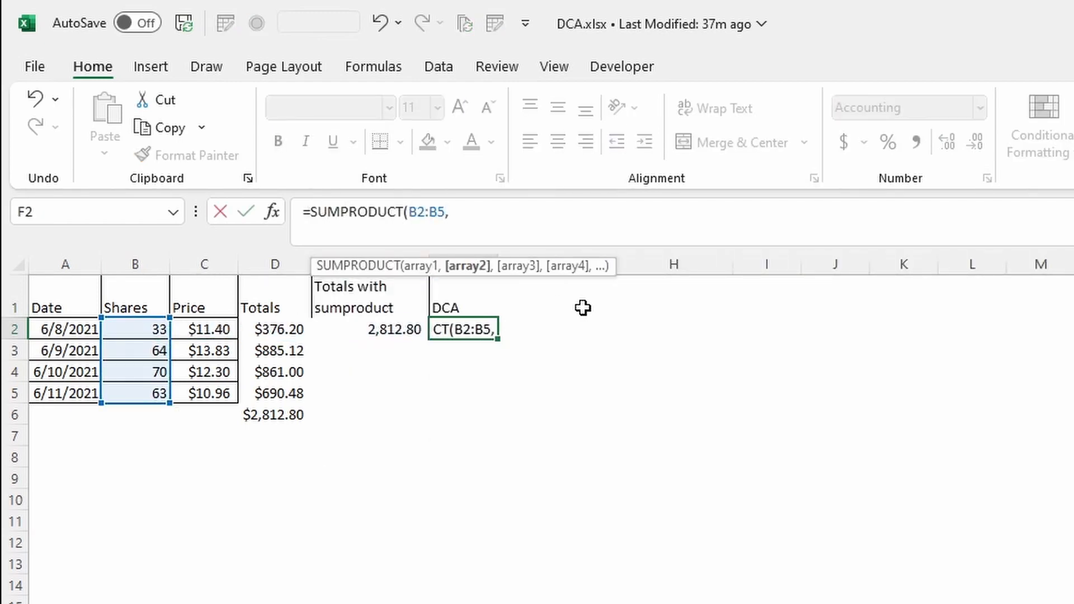
{"action": "key", "text": "Left"}
{"action": "key", "text": "Left"}
{"action": "key", "text": "Left"}
{"action": "key", "text": "shift+Down"}
{"action": "key", "text": "shift+Down"}
{"action": "key", "text": "shift+Down"}
{"action": "type", "text": ")"}
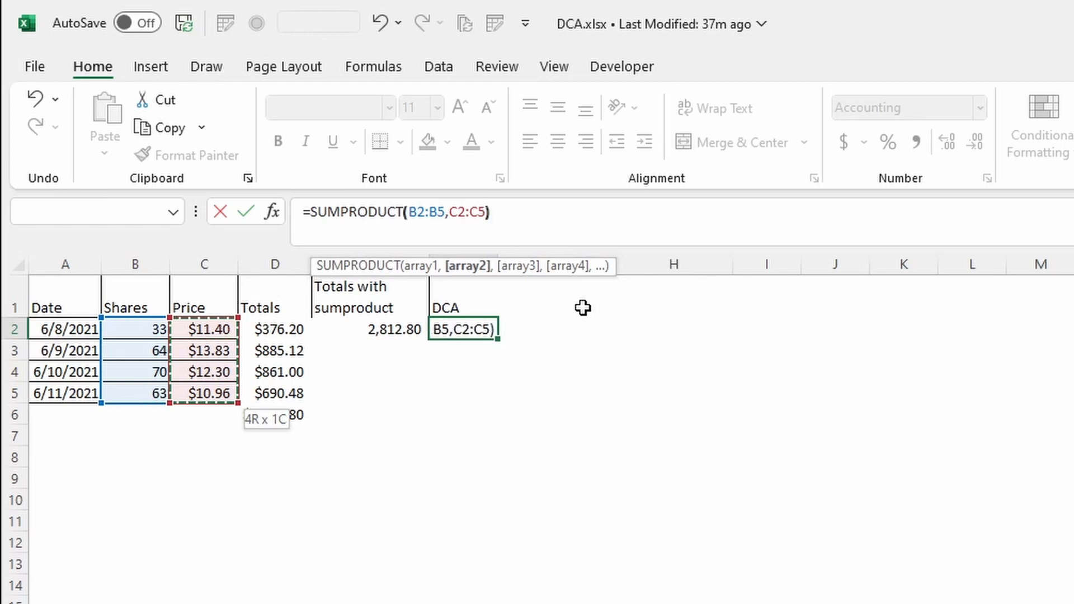
{"action": "type", "text": "/sum"}
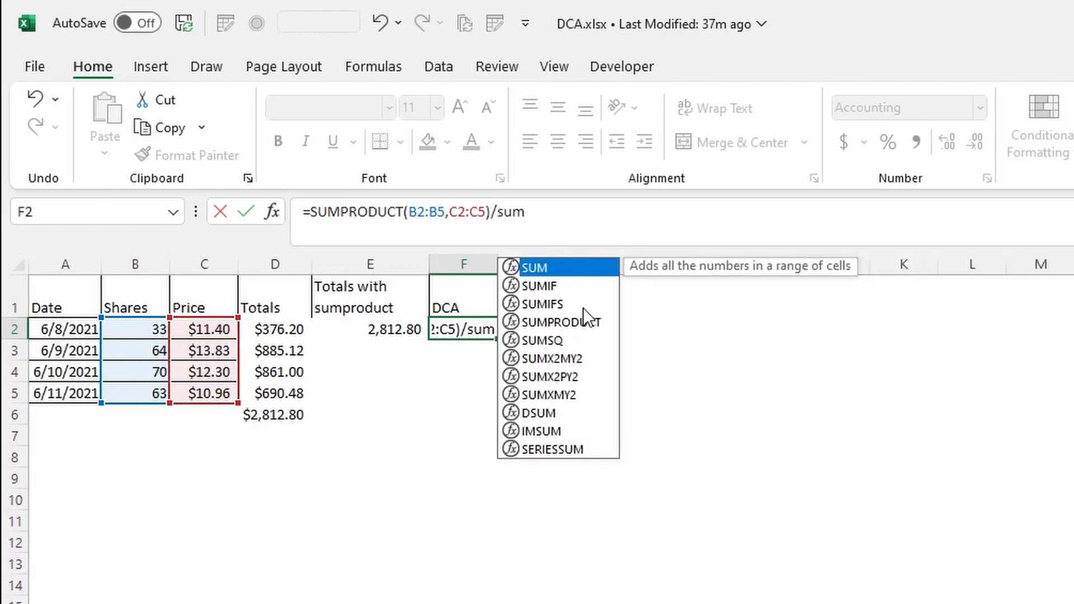
{"action": "key", "text": "Tab"}
{"action": "key", "text": "Left"}
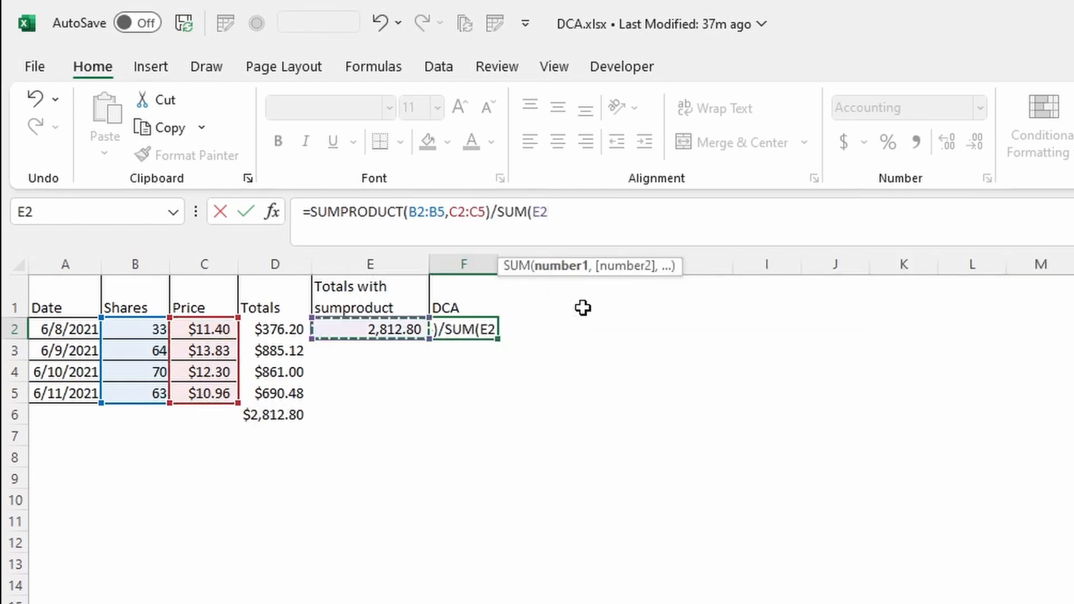
{"action": "key", "text": "Left"}
{"action": "key", "text": "Left"}
{"action": "key", "text": "Left"}
{"action": "key", "text": "shift+Down"}
{"action": "key", "text": "shift+Down"}
{"action": "key", "text": "shift+Down"}
{"action": "type", "text": ")"}
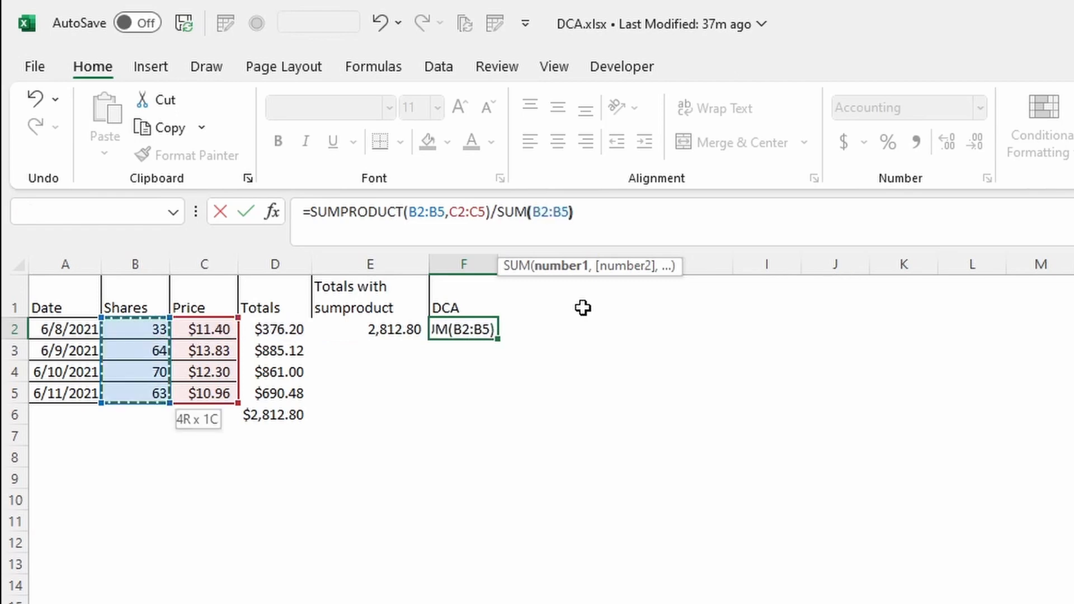
{"action": "key", "text": "Return"}
{"action": "key", "text": "Up"}
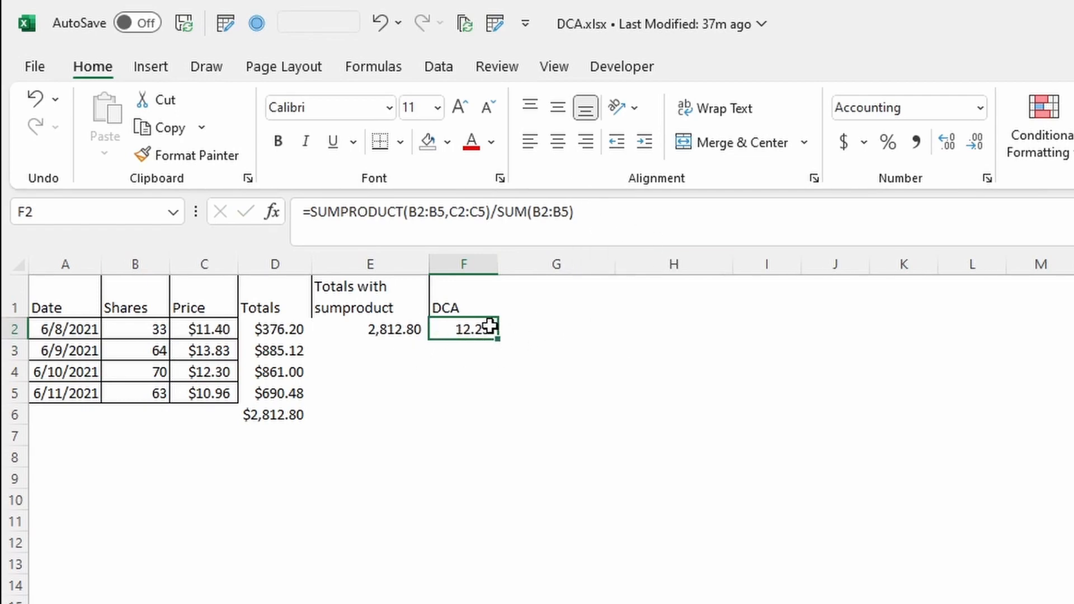
Copy the text of the F2 formula without changing the cell
{"action": "left_click", "coordinate": [541, 306]}
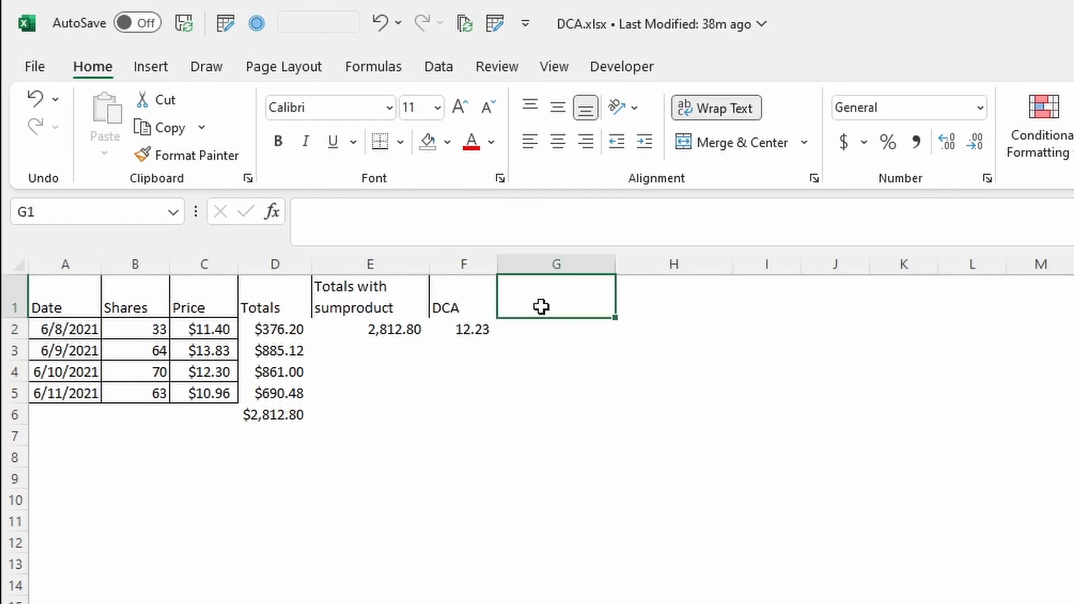
{"action": "key", "text": "Left"}
{"action": "key", "text": "Down"}
{"action": "key", "text": "F2"}
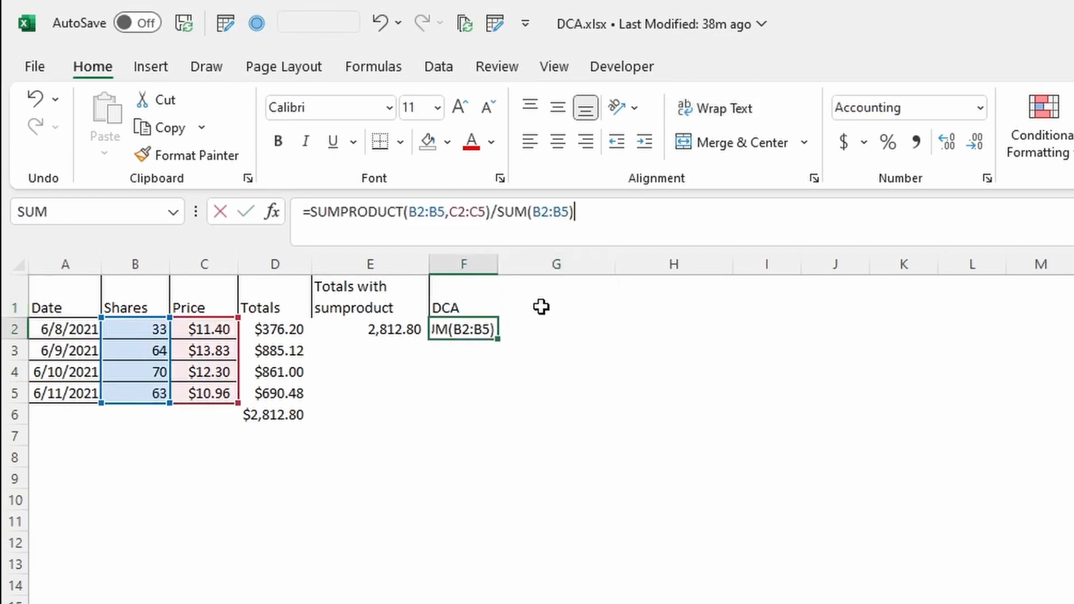
{"action": "left_click_drag", "start_coordinate": [618, 210], "coordinate": [207, 221]}
{"action": "key", "text": "ctrl+c"}
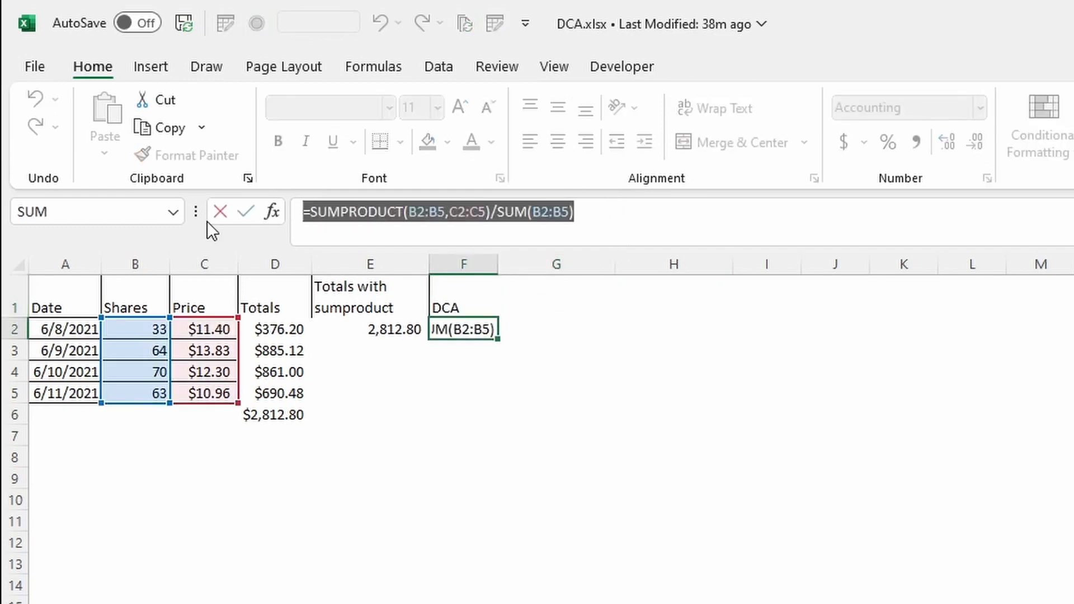
{"action": "key", "text": "Escape"}
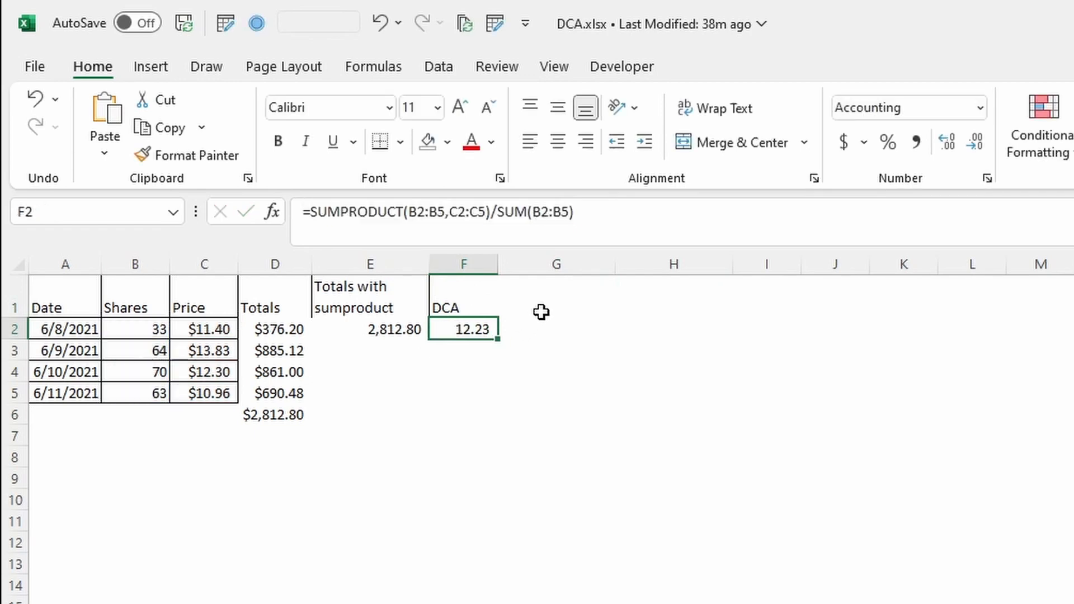
Add the header DCA with LAMBDA in G1
{"action": "left_click", "coordinate": [580, 307]}
{"action": "type", "text": "D"}
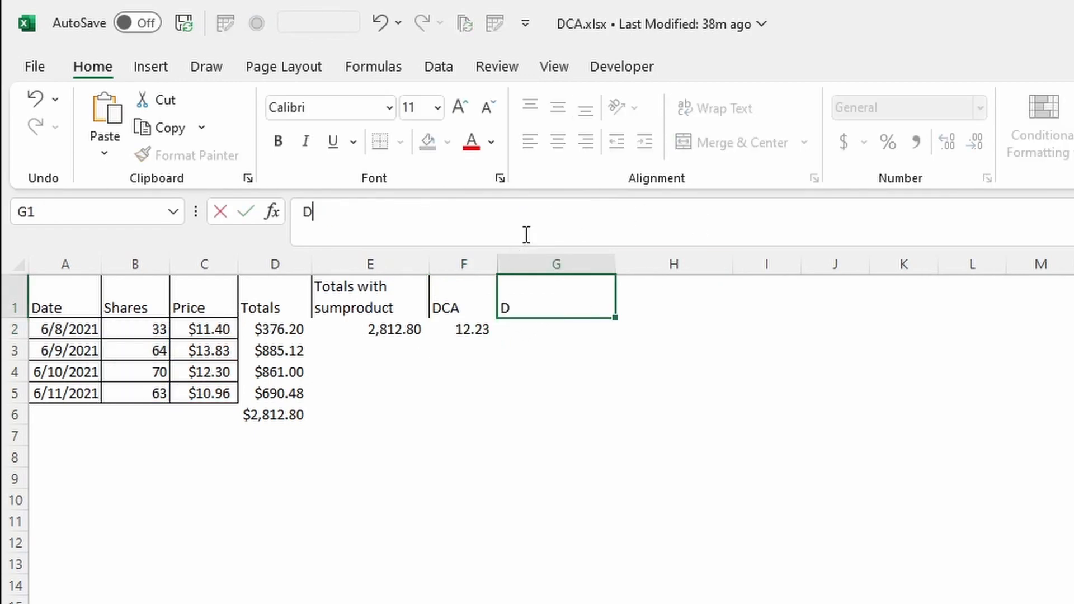
{"action": "type", "text": "CA with LAMBDA"}
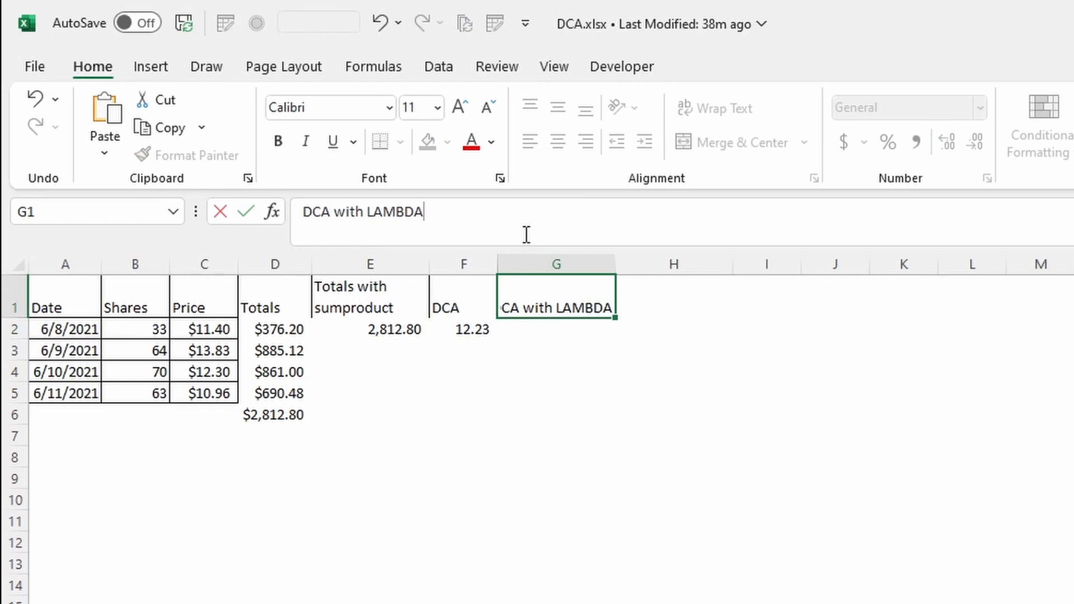
{"action": "key", "text": "Return"}
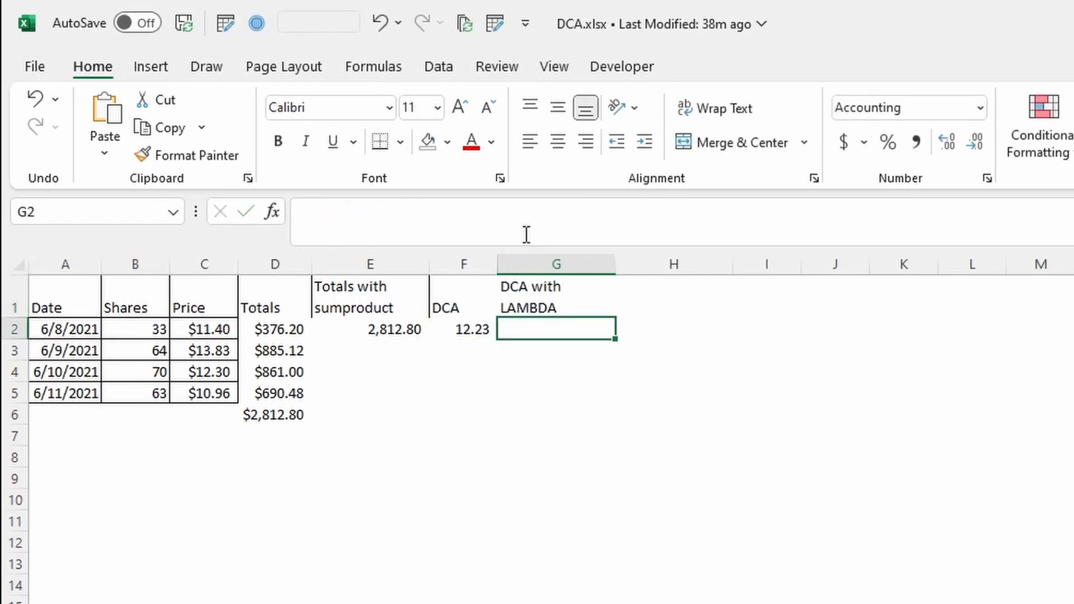
Paste the copied formula into G2 and wrap it inside a LAMBDA( ) function
{"action": "left_click", "coordinate": [523, 230]}
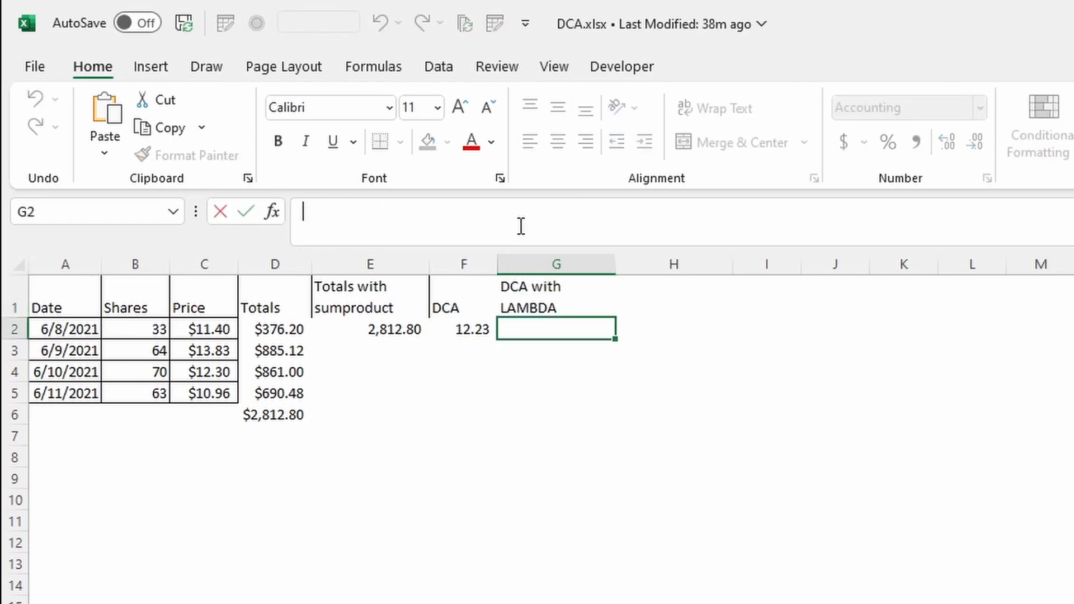
{"action": "key", "text": "ctrl+v"}
{"action": "left_click", "coordinate": [314, 213]}
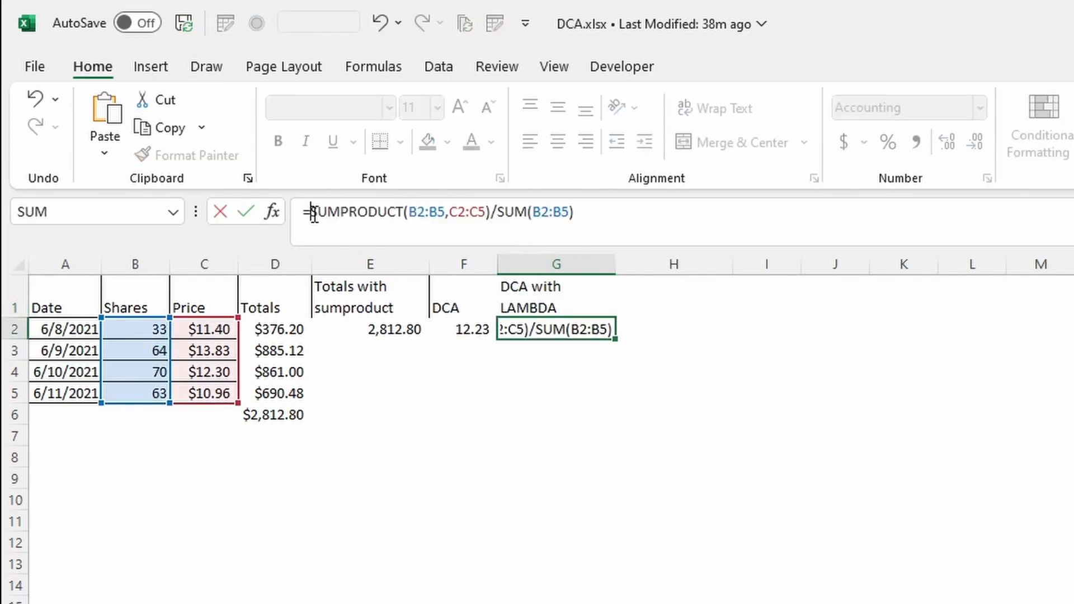
{"action": "type", "text": "lambda"}
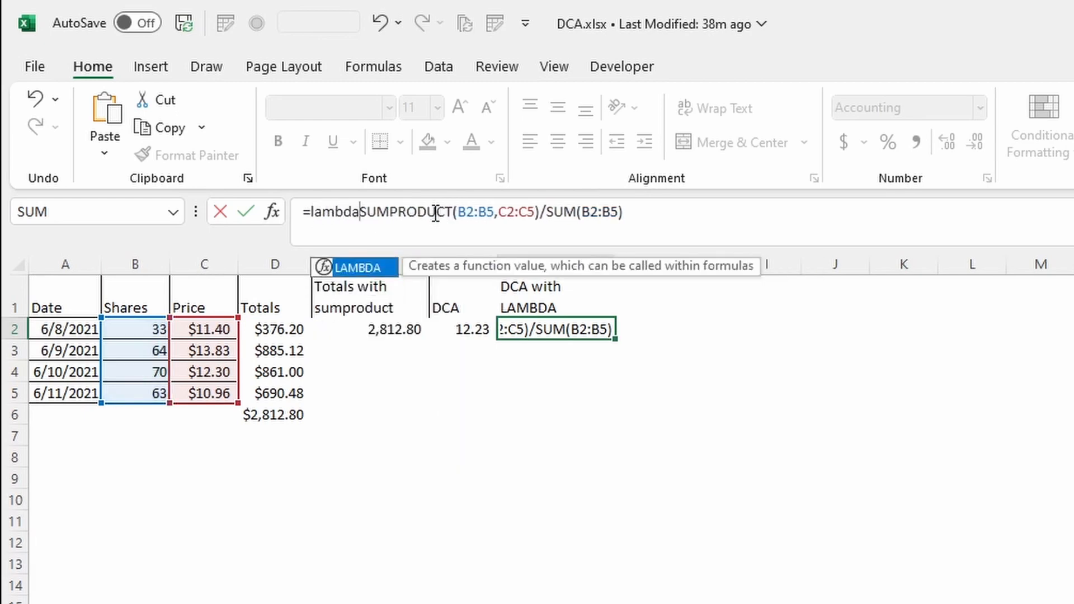
{"action": "key", "text": "Tab"}
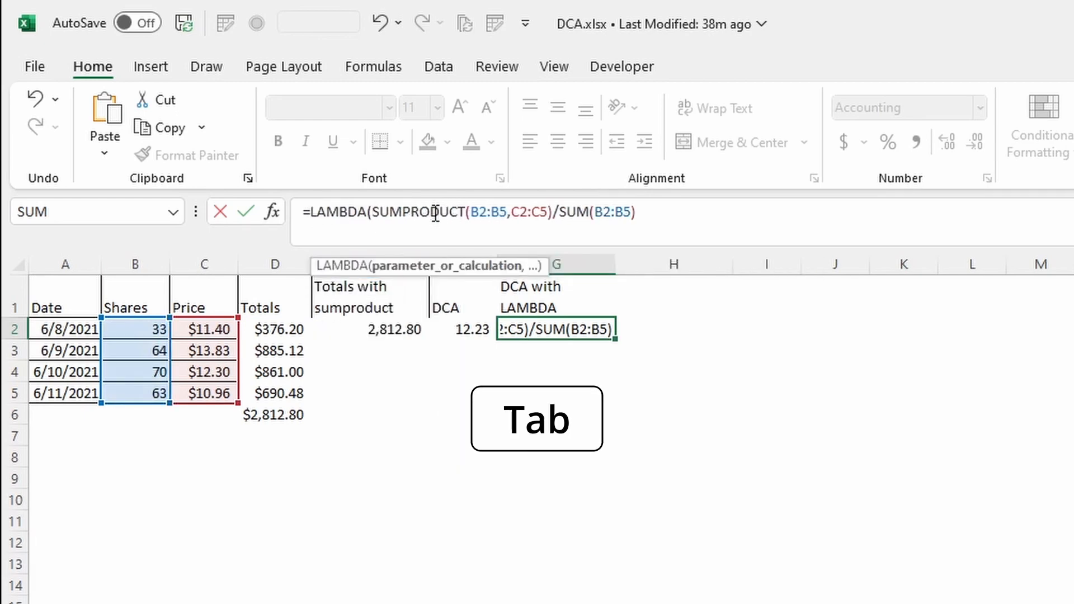
{"action": "type", "text": ")"}
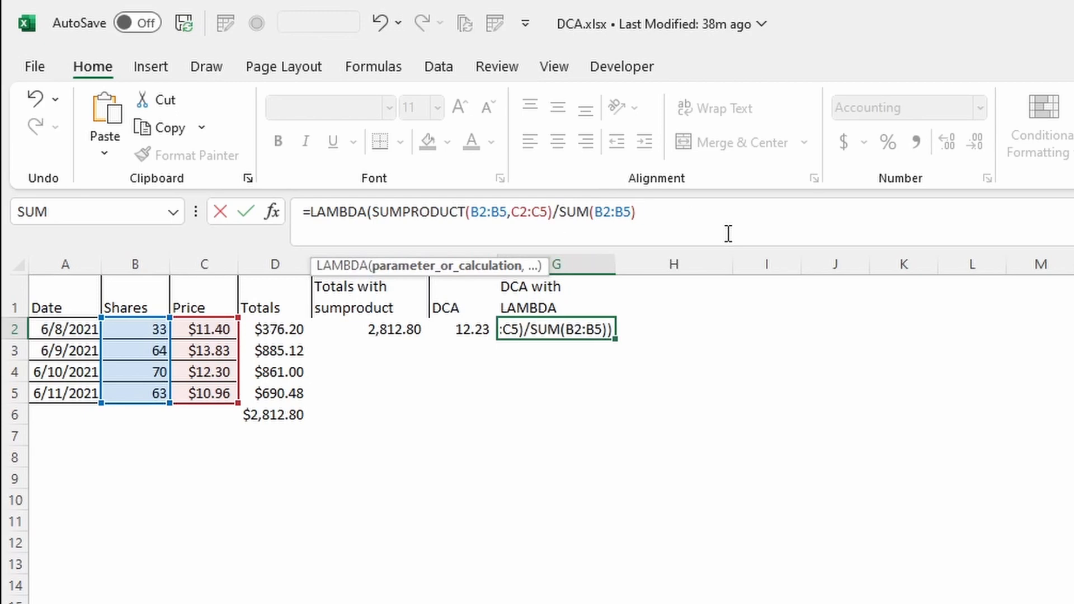
Add quantityRange and priceRange as the first two parameters of the LAMBDA in G2's formula
{"action": "left_click", "coordinate": [372, 211]}
{"action": "left_click", "coordinate": [375, 216]}
{"action": "type", "text": "quantity"}
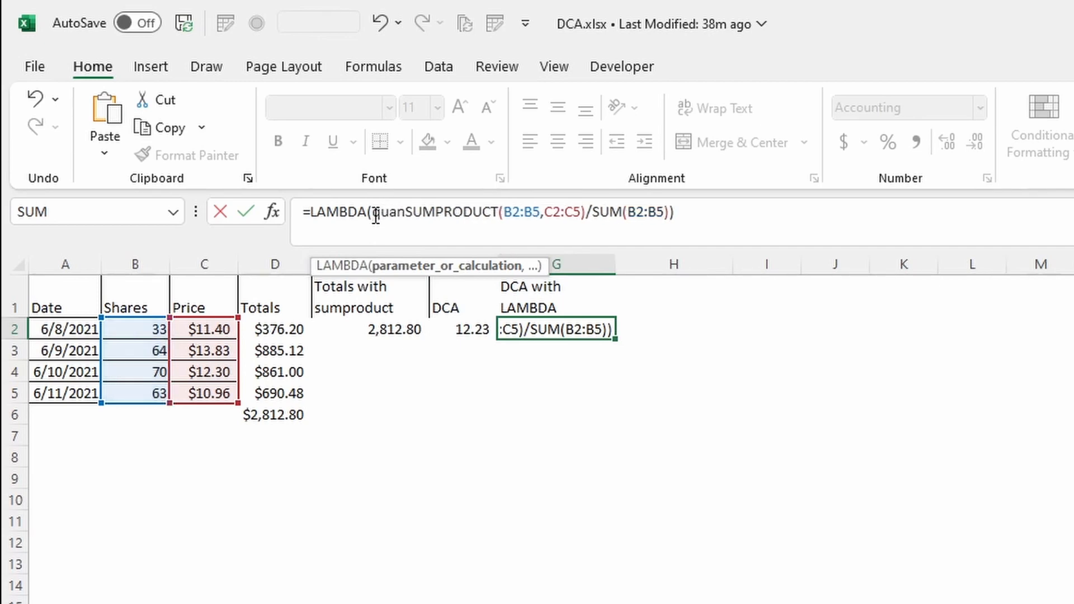
{"action": "type", "text": "Range"}
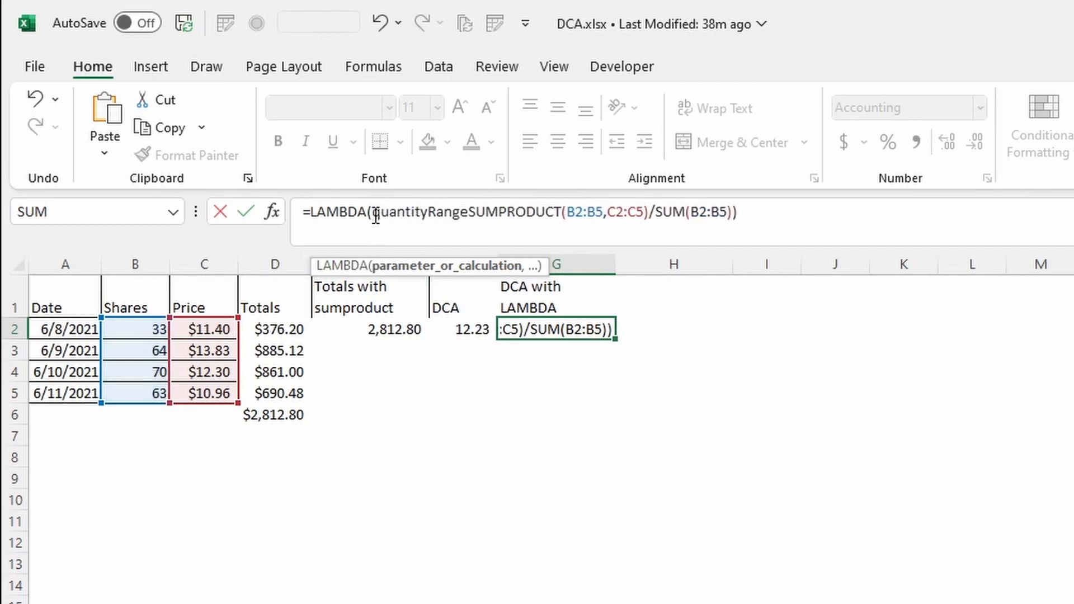
{"action": "type", "text": ",priceRSUM"}
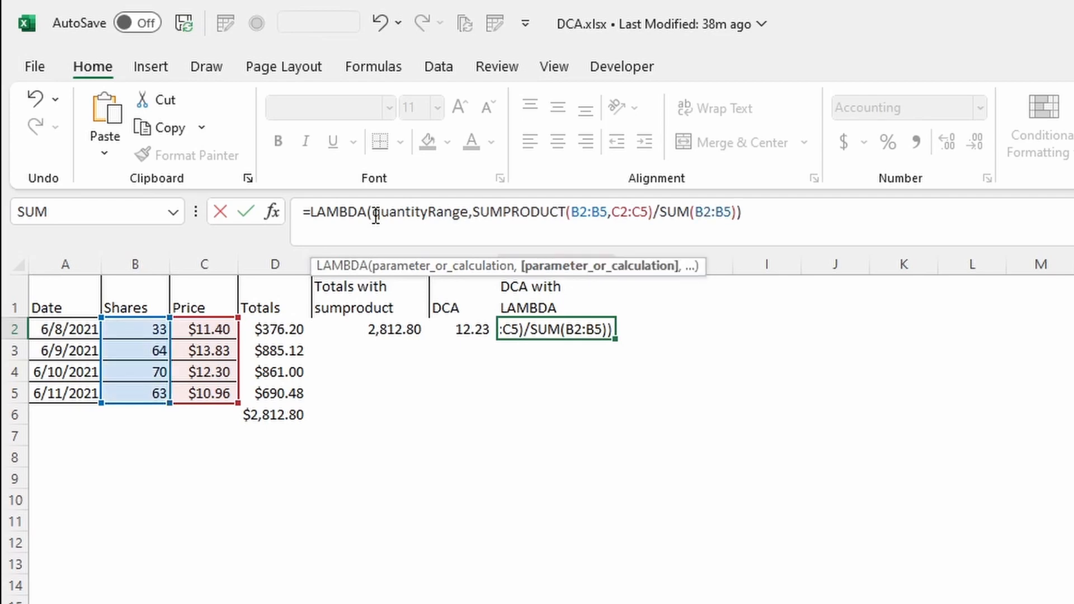
{"action": "type", "text": "P"}
{"action": "key", "text": "BackSpace"}
{"action": "type", "text": "priceR"}
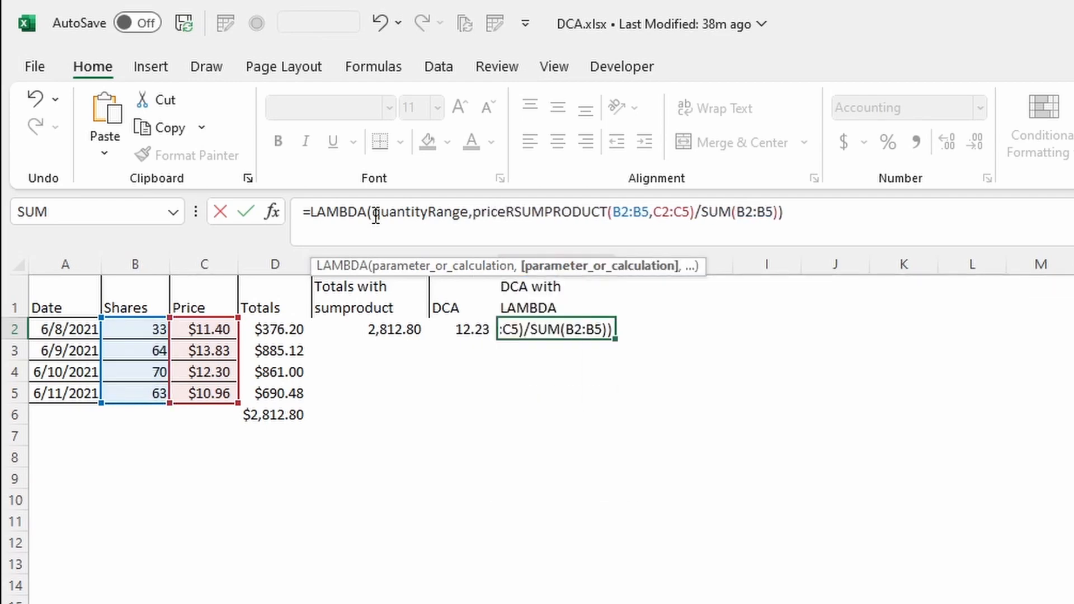
{"action": "type", "text": "ange,"}
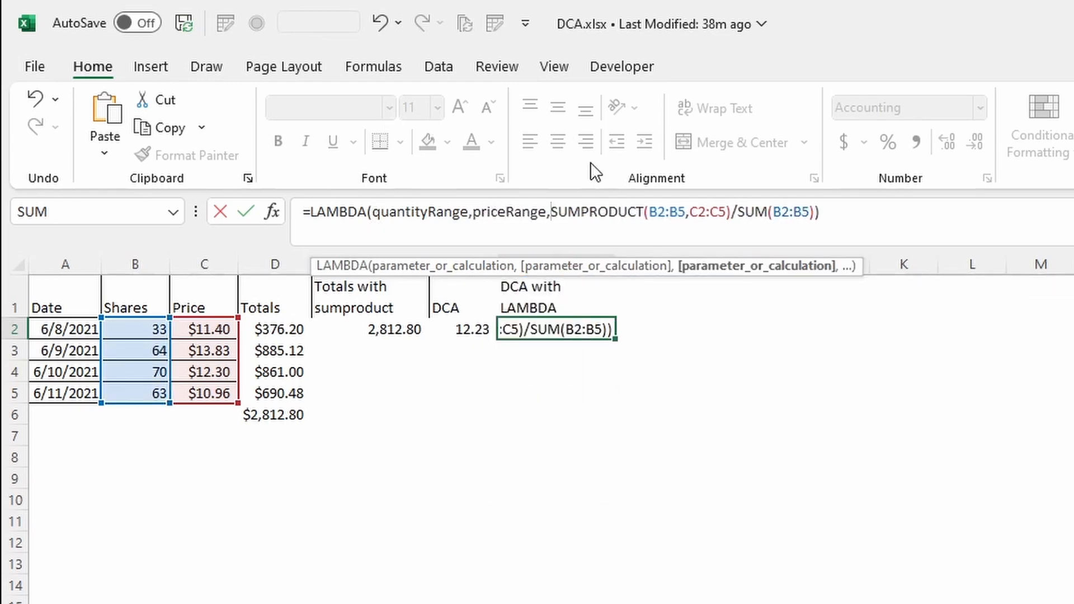
Replace B2:B5 with quantityRange and C2:C5 with priceRange in the SUMPRODUCT and SUM calculation
{"action": "left_click_drag", "start_coordinate": [685, 215], "coordinate": [652, 216]}
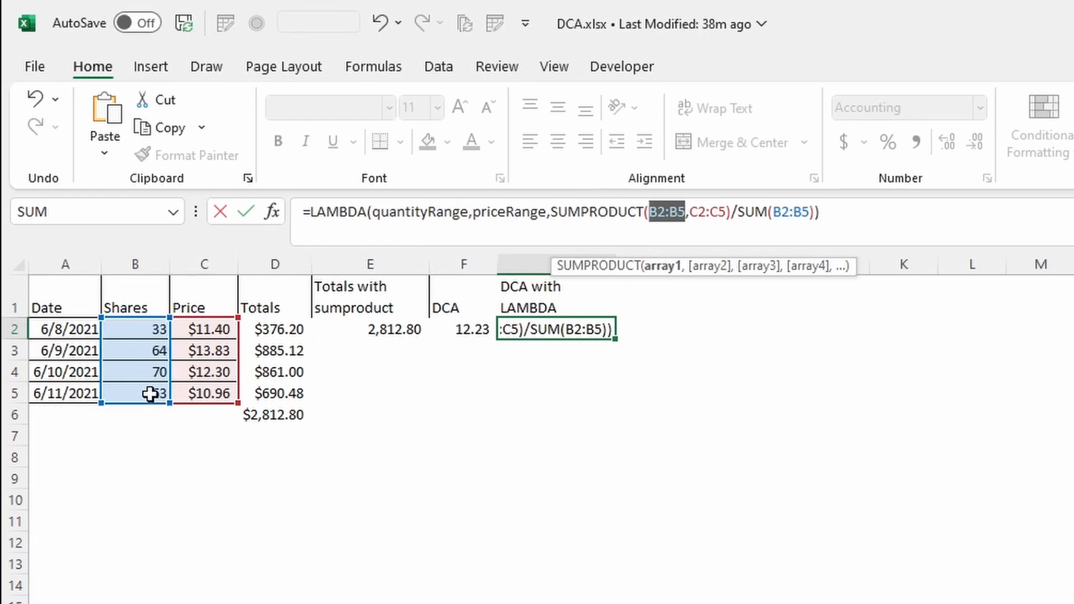
{"action": "type", "text": "quan"}
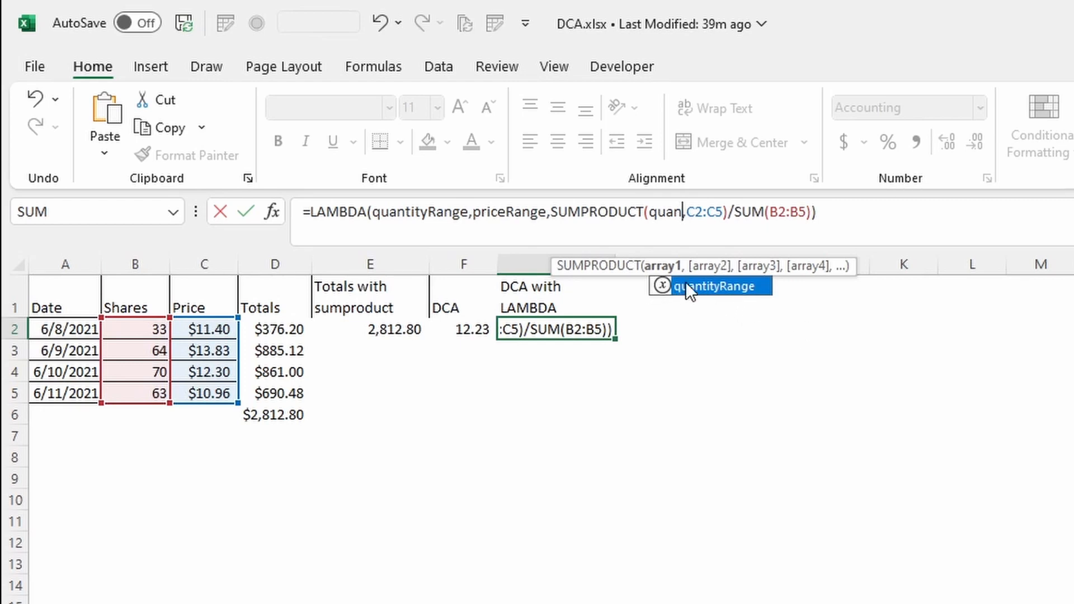
{"action": "key", "text": "Tab"}
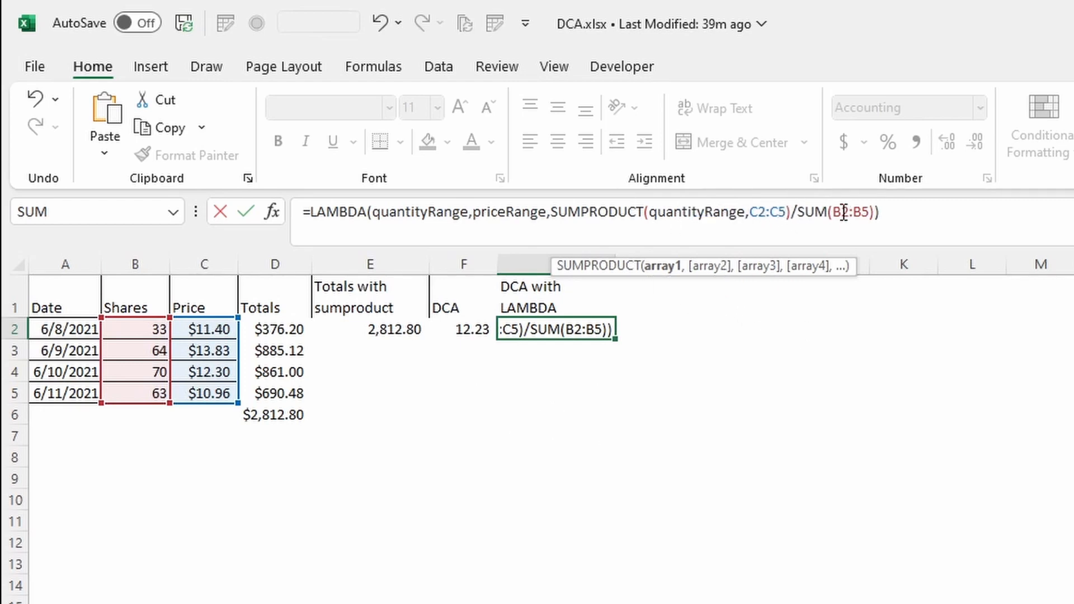
{"action": "left_click_drag", "start_coordinate": [832, 212], "coordinate": [870, 213]}
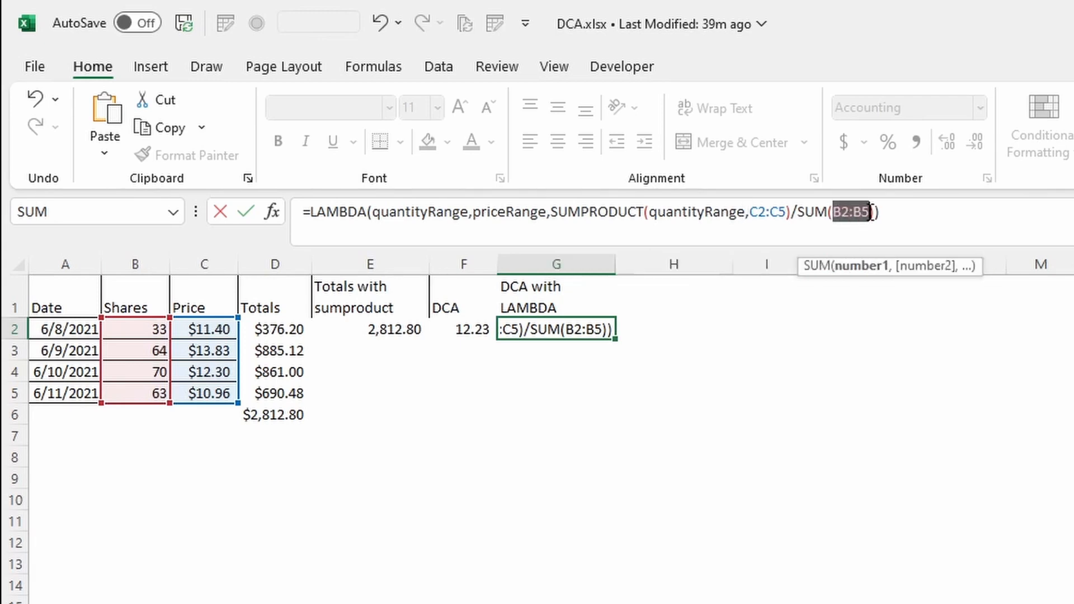
{"action": "type", "text": "quan"}
{"action": "key", "text": "Tab"}
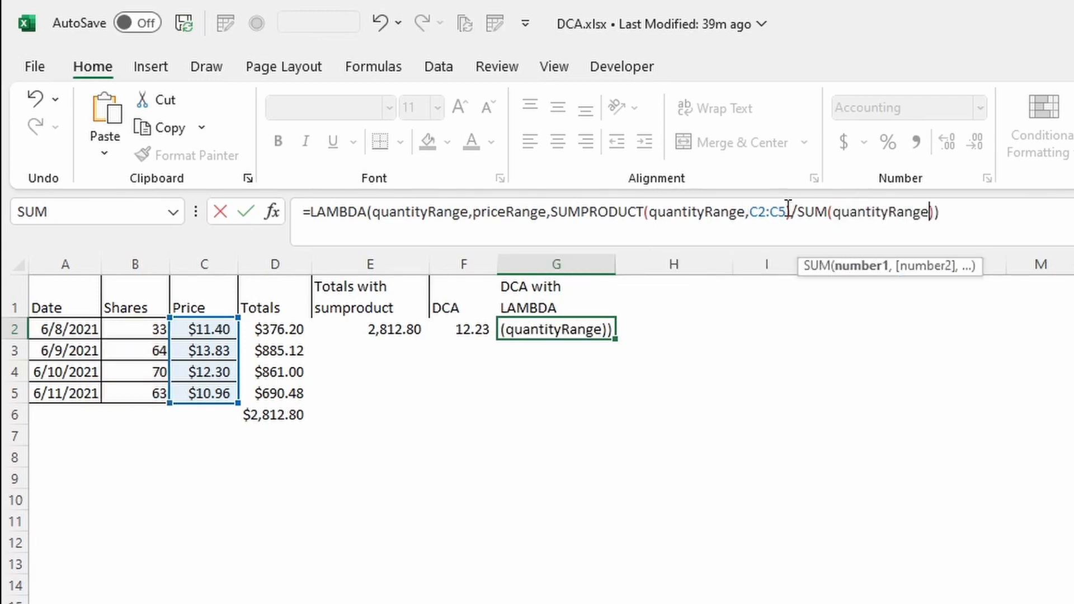
{"action": "left_click_drag", "start_coordinate": [787, 212], "coordinate": [754, 216]}
{"action": "type", "text": "price"}
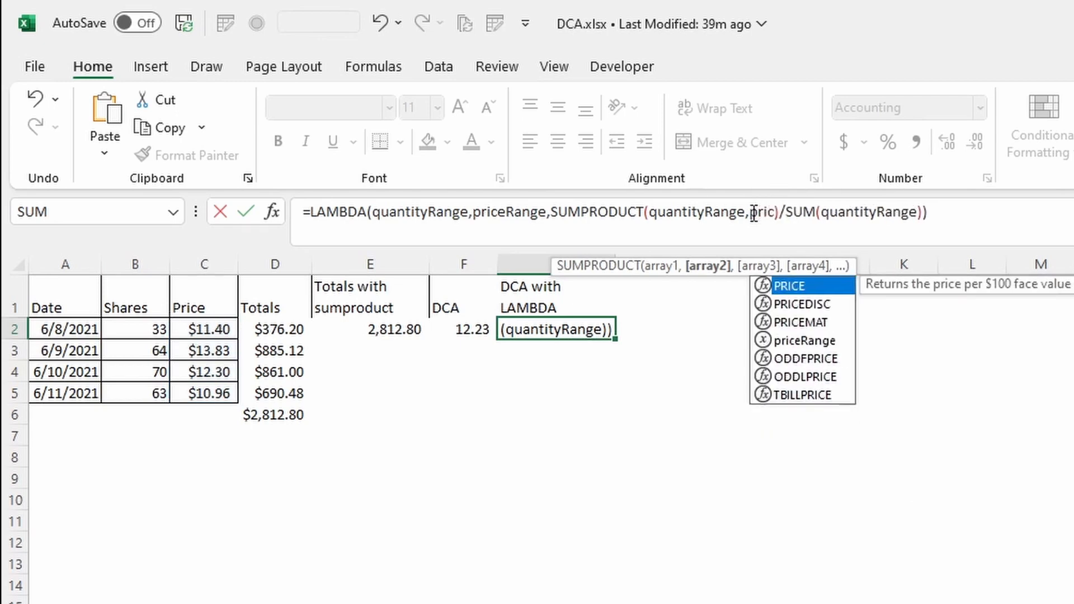
{"action": "double_click", "coordinate": [799, 340]}
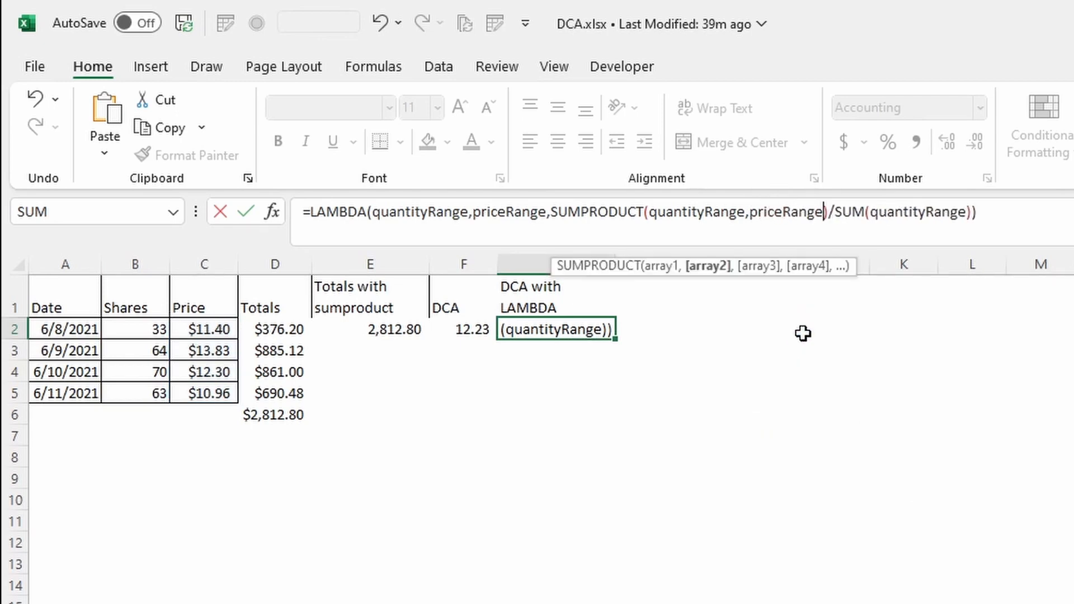
Enter the LAMBDA formula in G2 and reselect the cell
{"action": "left_click", "coordinate": [1018, 230]}
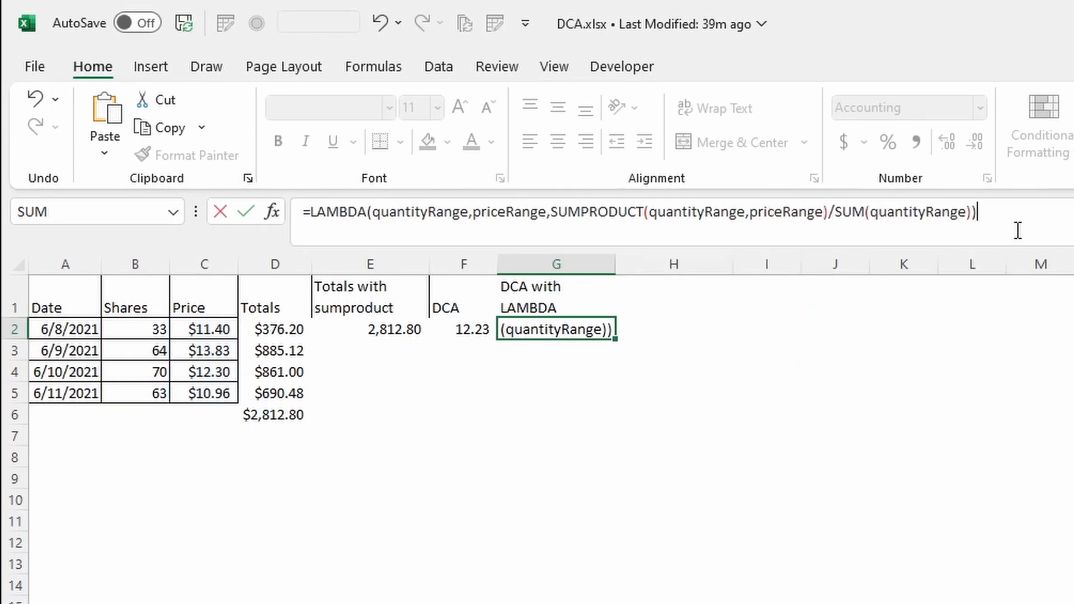
{"action": "key", "text": "Return"}
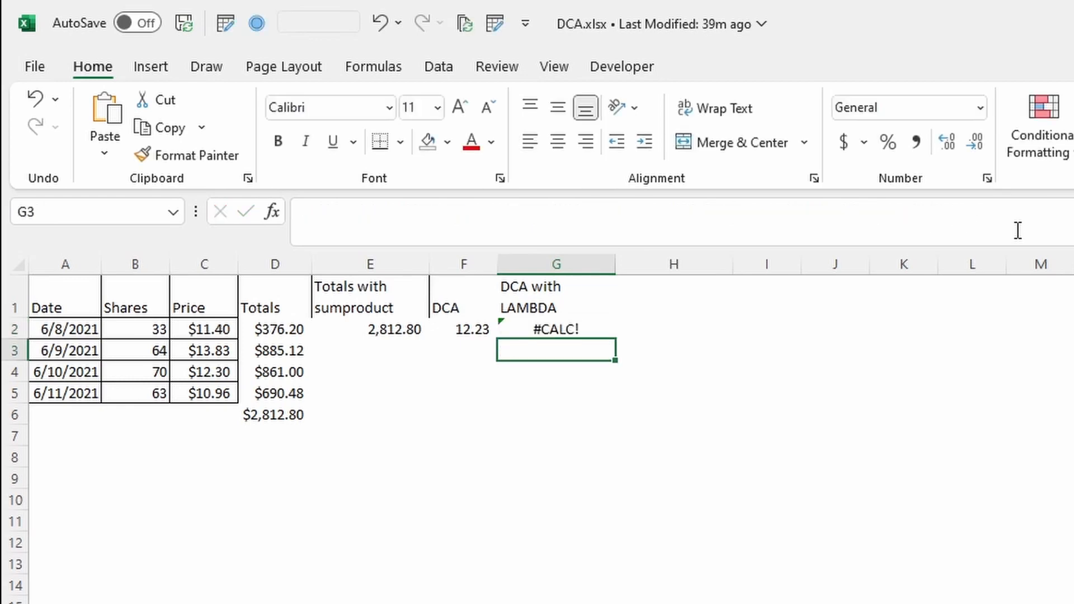
{"action": "key", "text": "Up"}
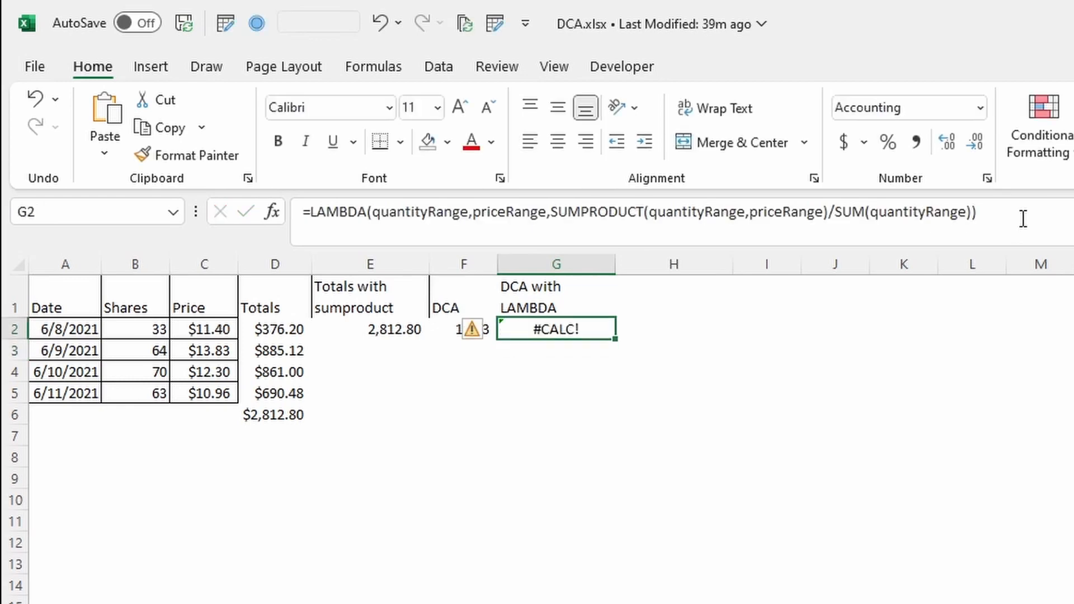
Append (B2:B5,C2:C5) after the LAMBDA in G2 to call it with the Shares and Price ranges
{"action": "left_click", "coordinate": [371, 212]}
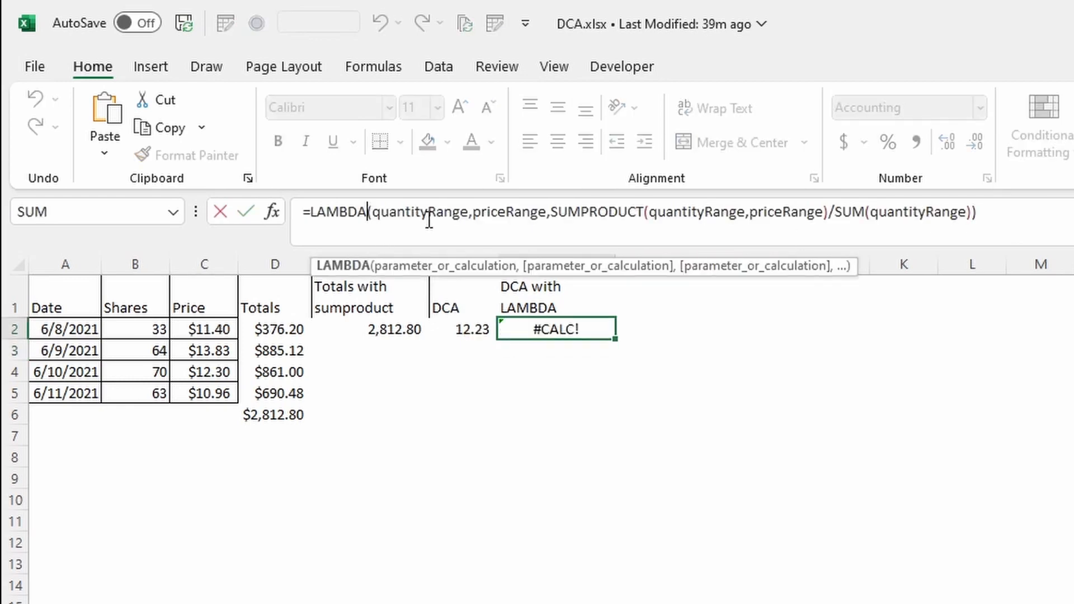
{"action": "left_click", "coordinate": [1023, 216]}
{"action": "type", "text": "("}
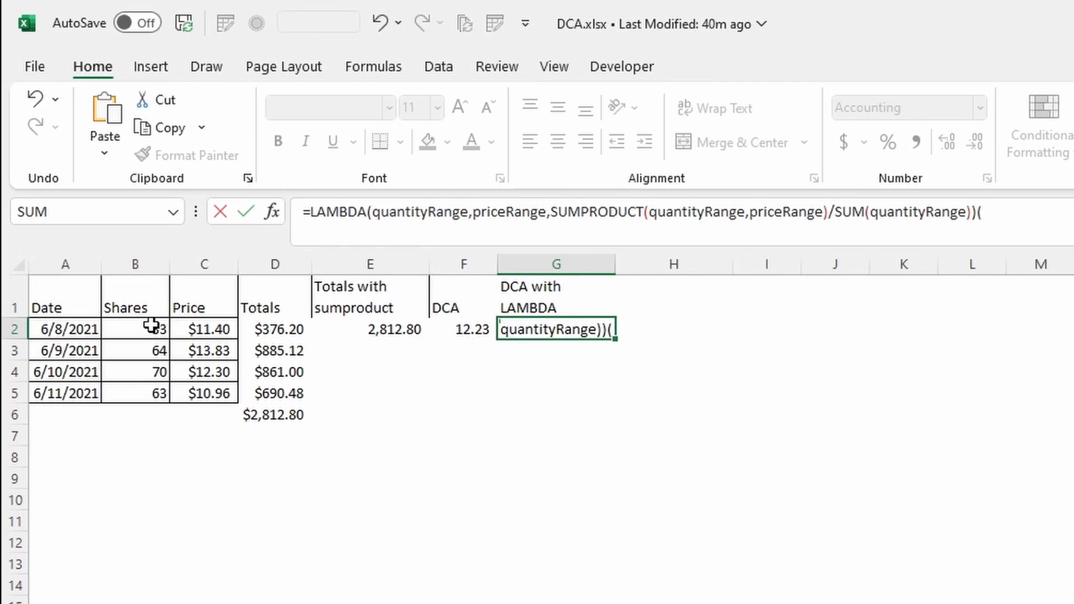
{"action": "left_click_drag", "start_coordinate": [151, 330], "coordinate": [145, 388]}
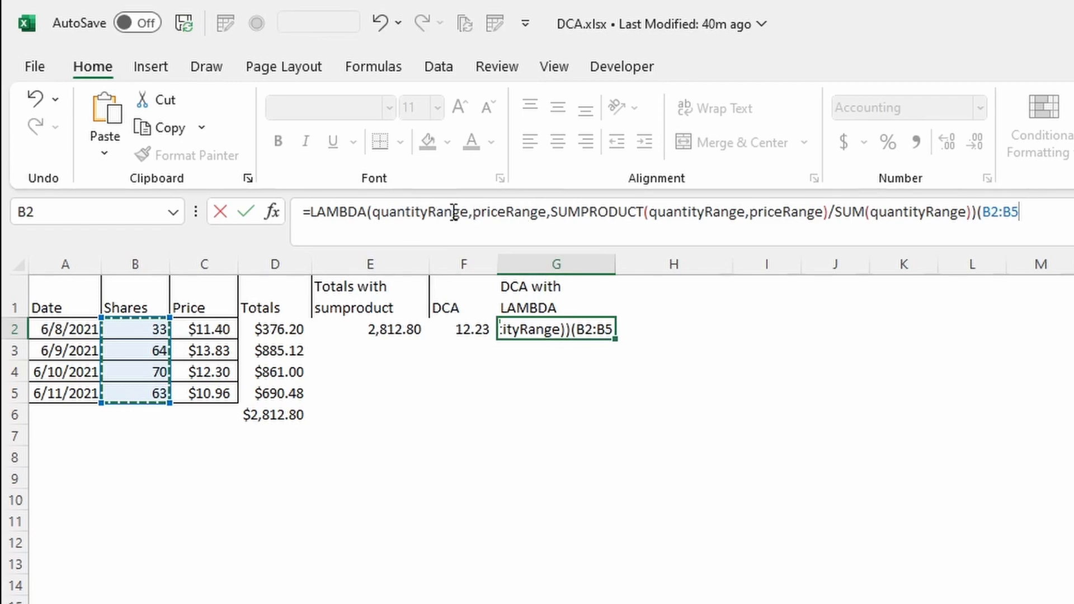
{"action": "type", "text": ","}
{"action": "left_click_drag", "start_coordinate": [206, 330], "coordinate": [209, 385]}
{"action": "type", "text": ")"}
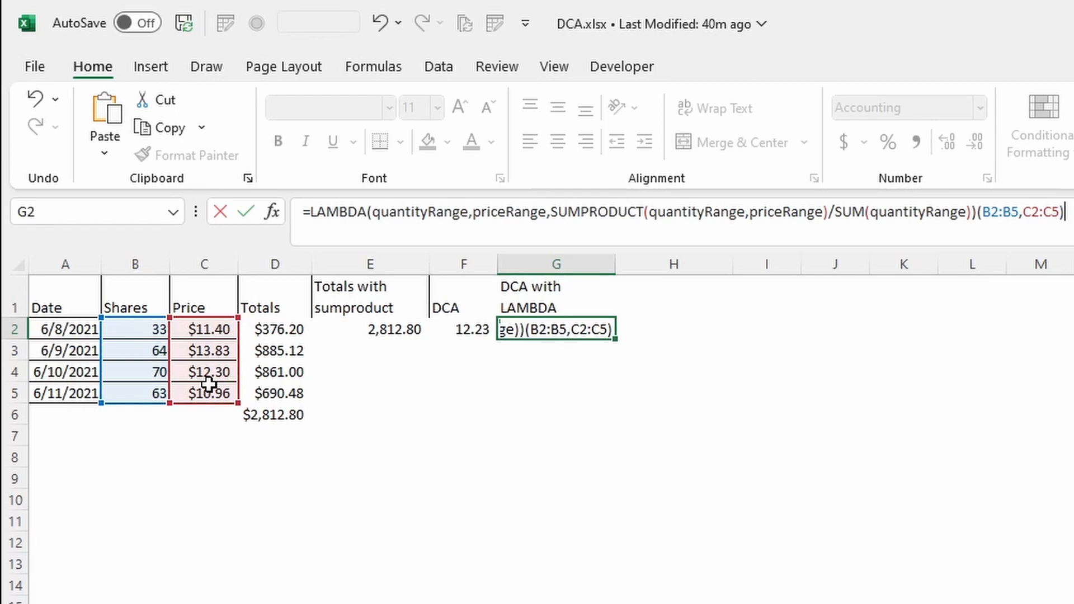
{"action": "key", "text": "Return"}
{"action": "key", "text": "Up"}
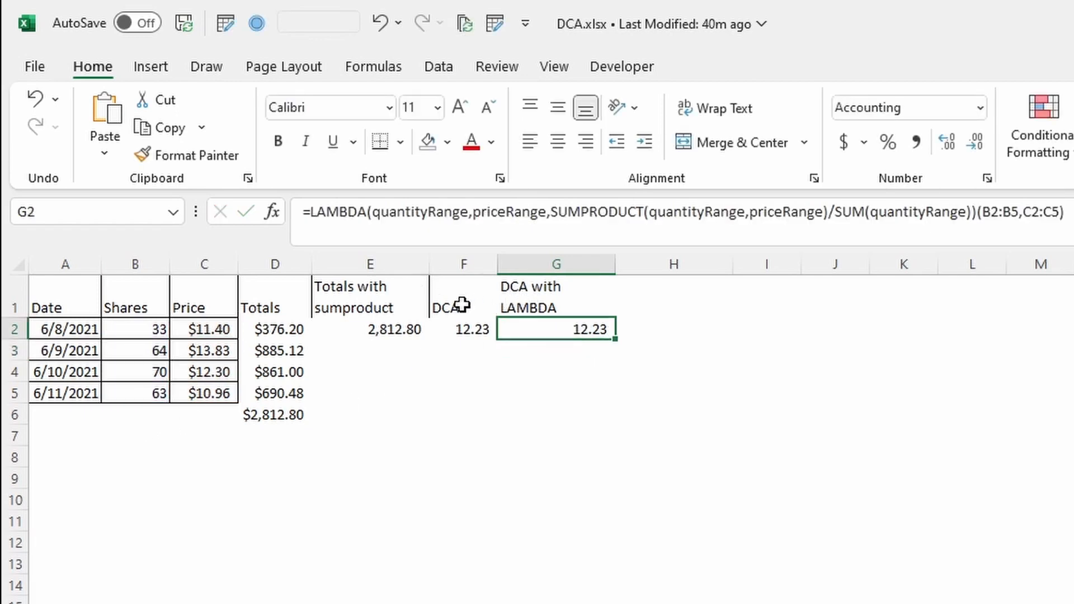
Compare the formulas in F2 and G2, highlighting the LAMBDA definition part of G2's formula
{"action": "left_click", "coordinate": [478, 329]}
{"action": "left_click", "coordinate": [566, 329]}
{"action": "left_click", "coordinate": [464, 333]}
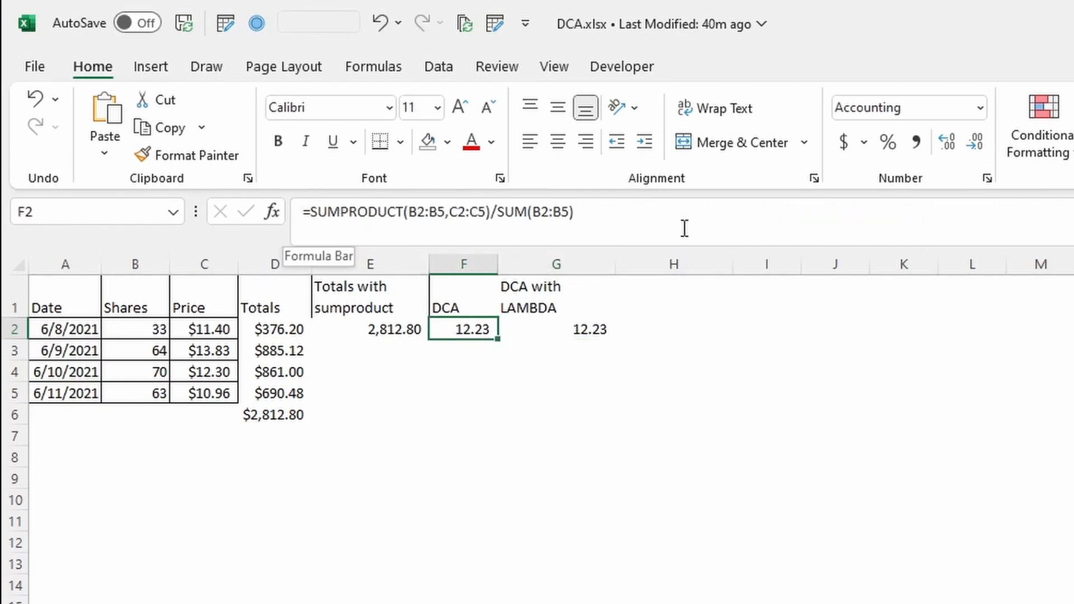
{"action": "left_click", "coordinate": [557, 329]}
{"action": "left_click", "coordinate": [955, 211]}
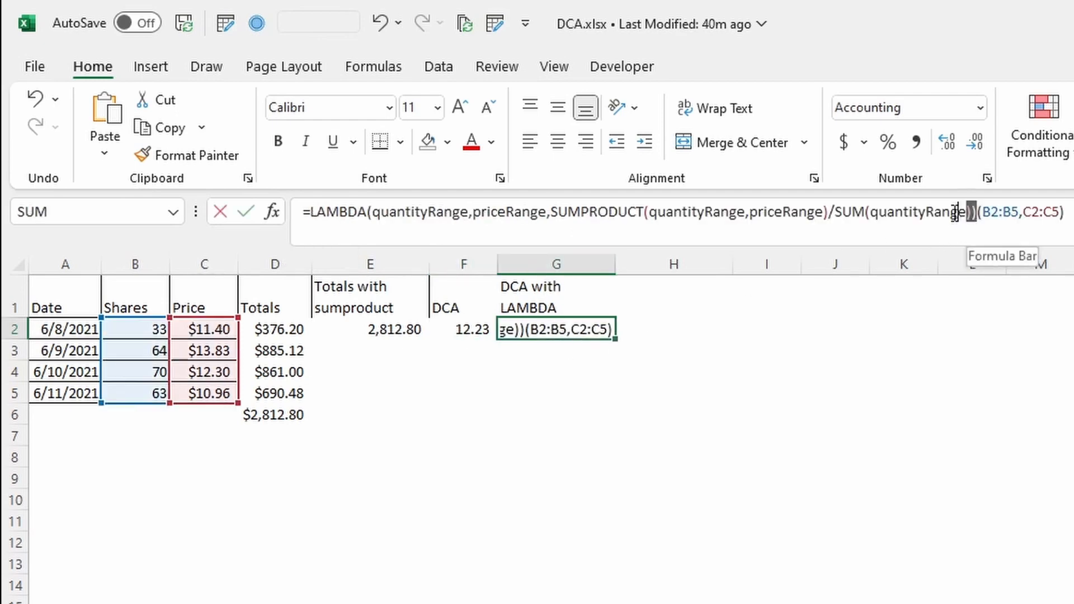
{"action": "left_click_drag", "start_coordinate": [976, 211], "coordinate": [302, 213]}
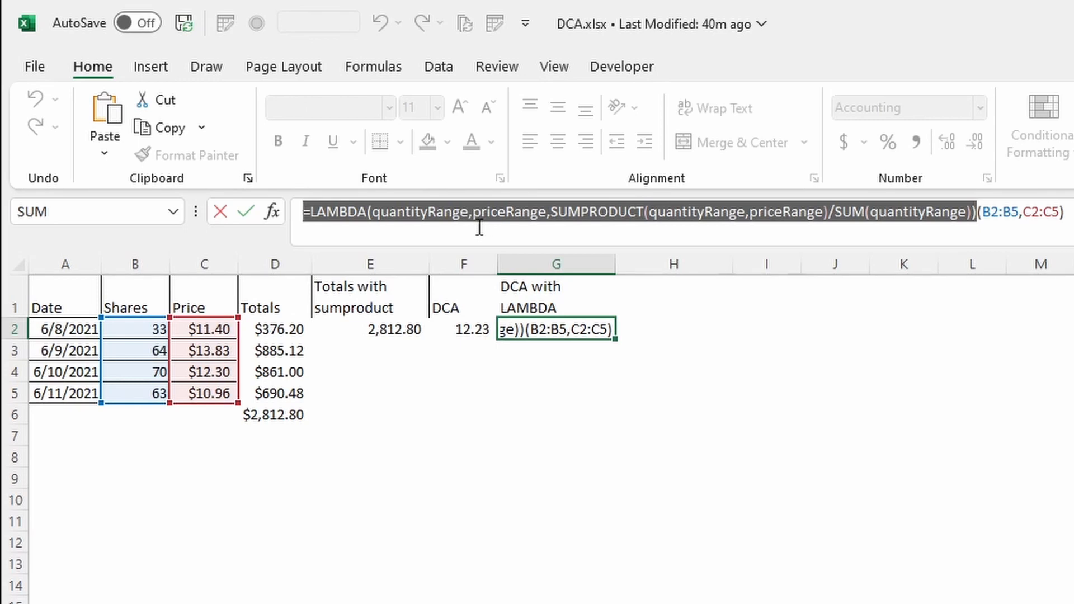
{"action": "key", "text": "Escape"}
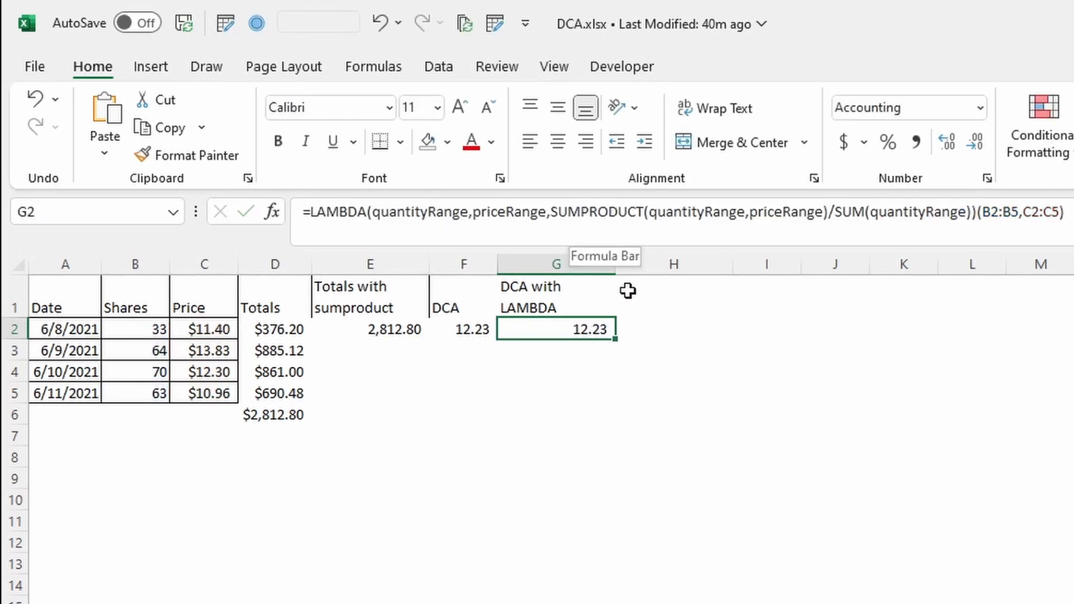
Add the header DCA with DCA function in H1
{"action": "left_click", "coordinate": [665, 302]}
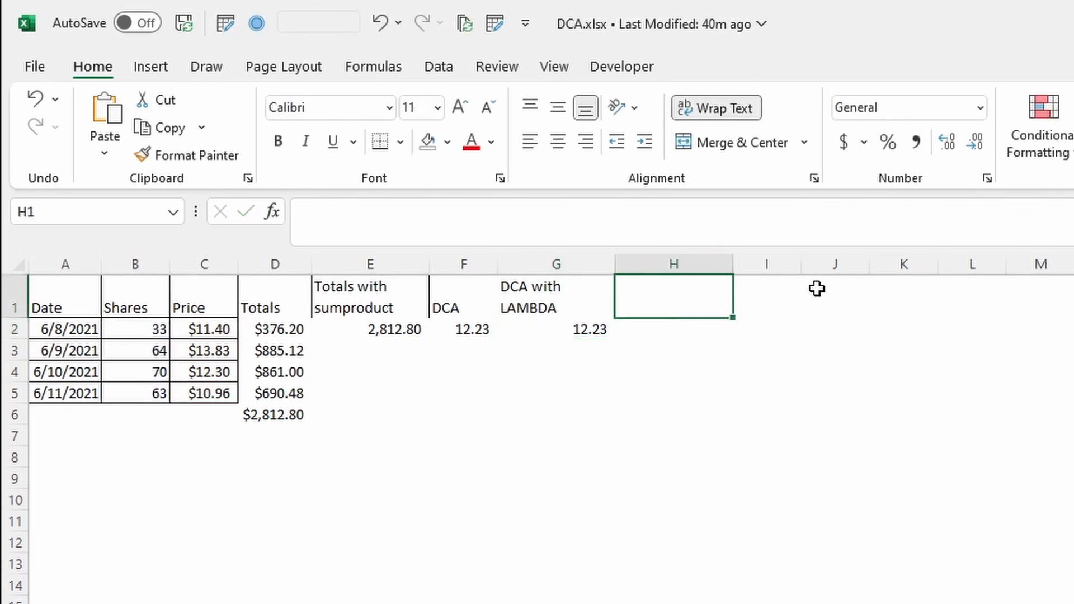
{"action": "type", "text": "DCA"}
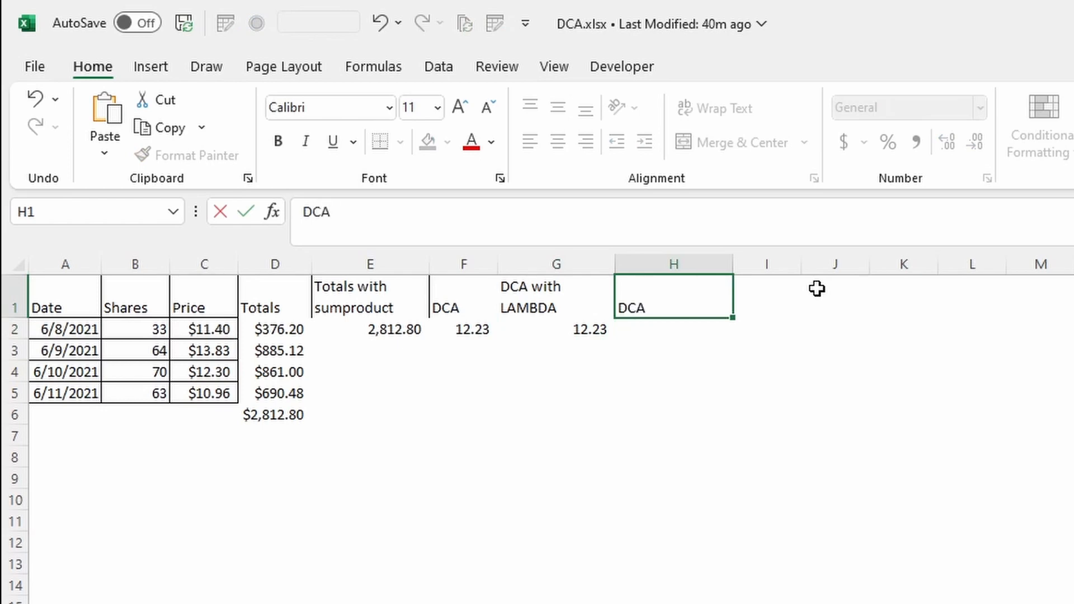
{"action": "type", "text": " with DCA "}
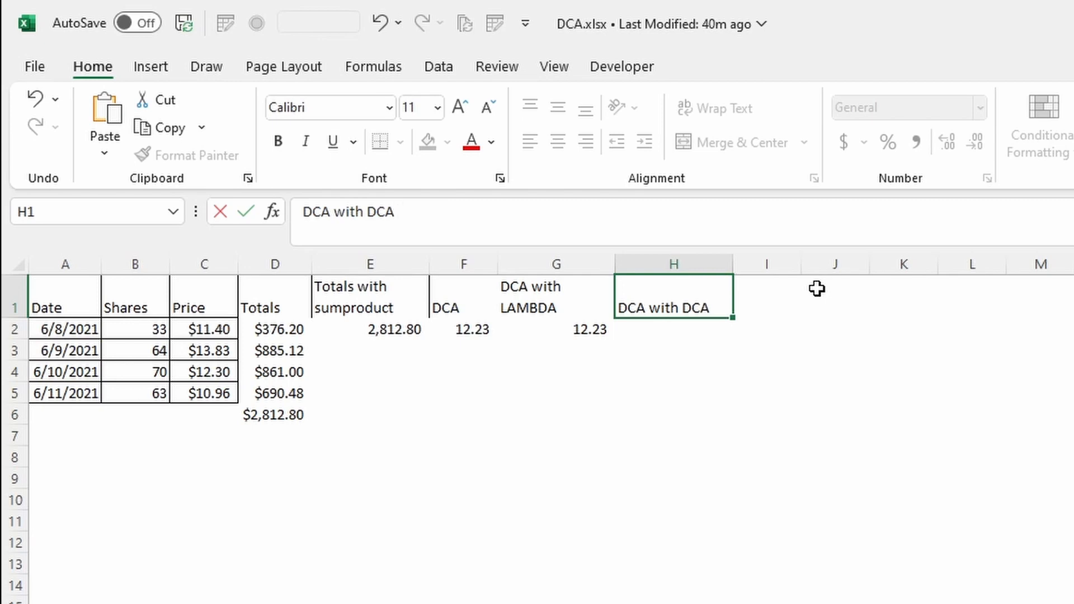
{"action": "type", "text": "function"}
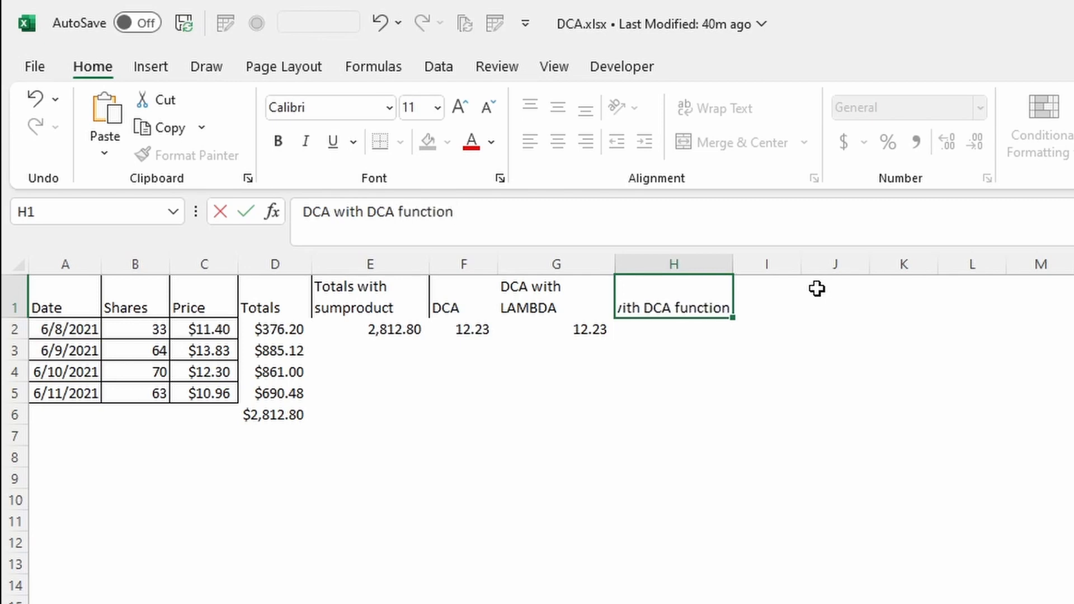
{"action": "key", "text": "Return"}
Create a new defined name DCA with the comment "This is the description of the formula."
{"action": "key", "text": "alt+m"}
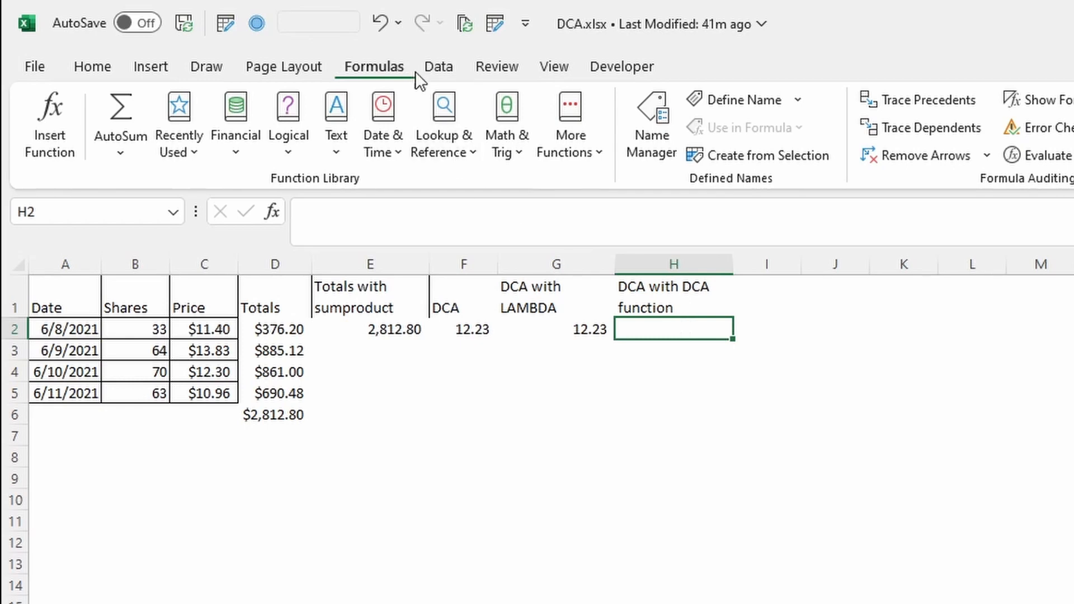
{"action": "left_click", "coordinate": [670, 149]}
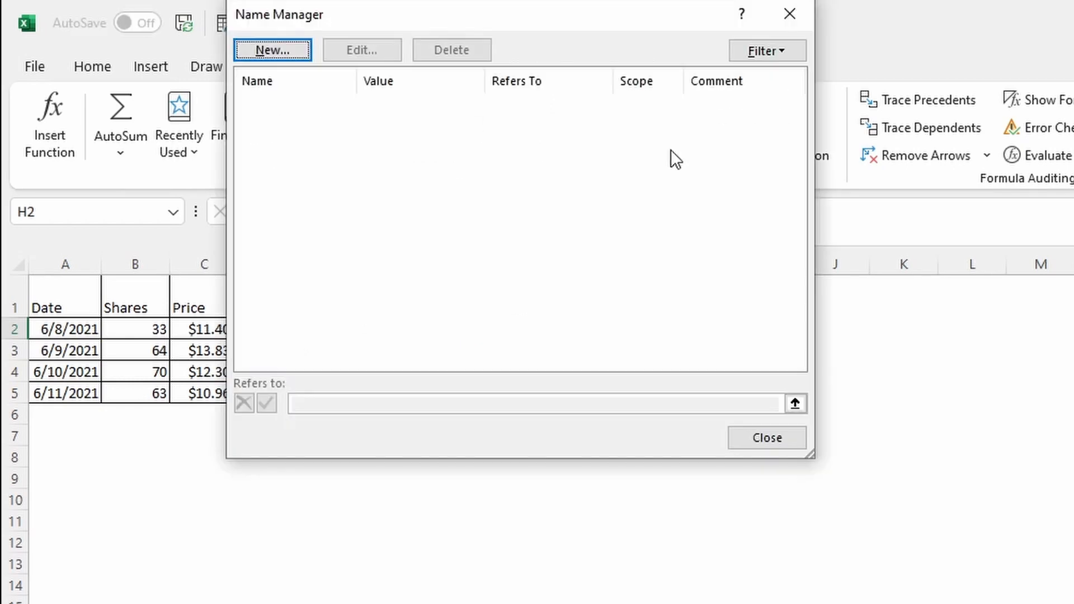
{"action": "left_click", "coordinate": [274, 55]}
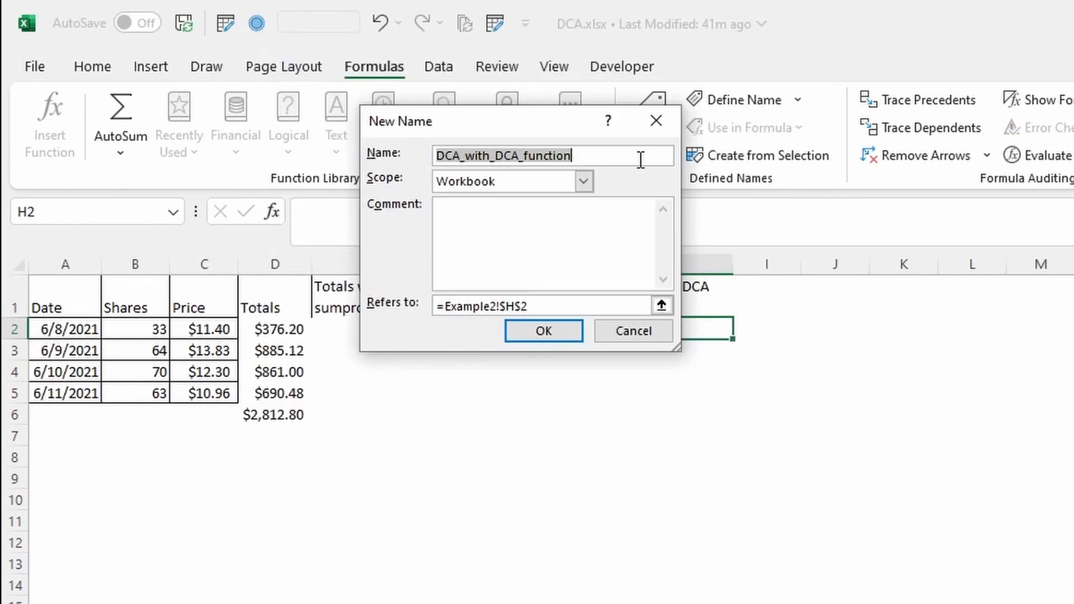
{"action": "type", "text": "DCA"}
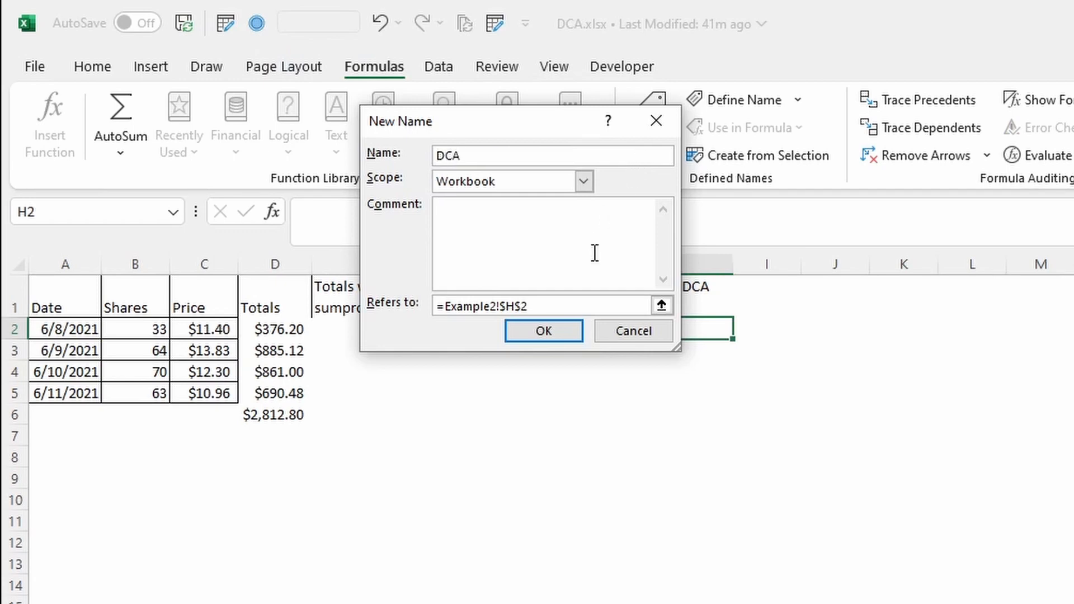
{"action": "type", "text": "is the descript"}
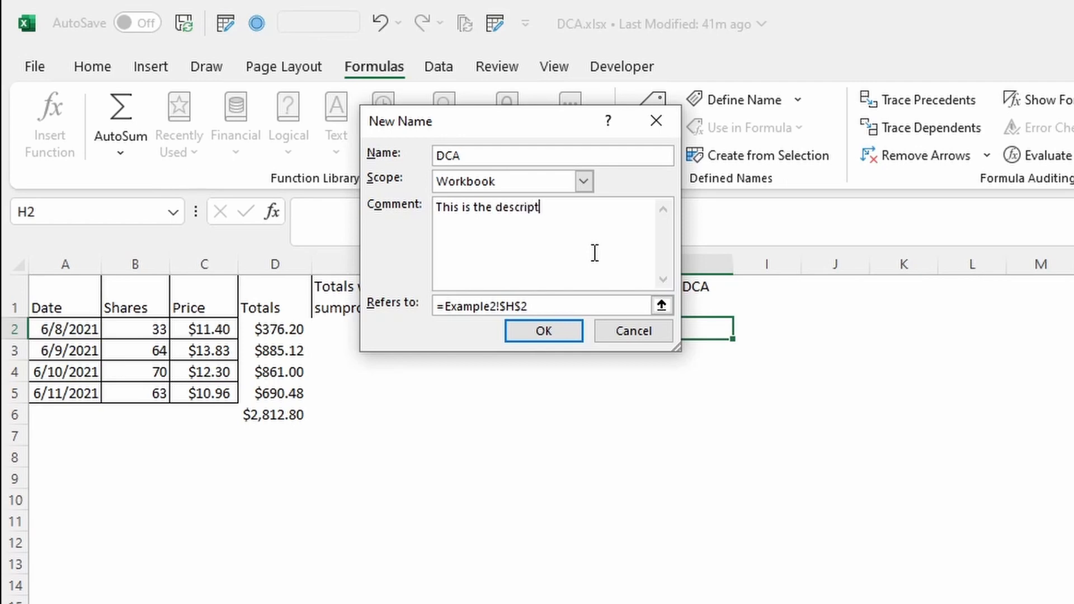
{"action": "type", "text": "ion of the formula."}
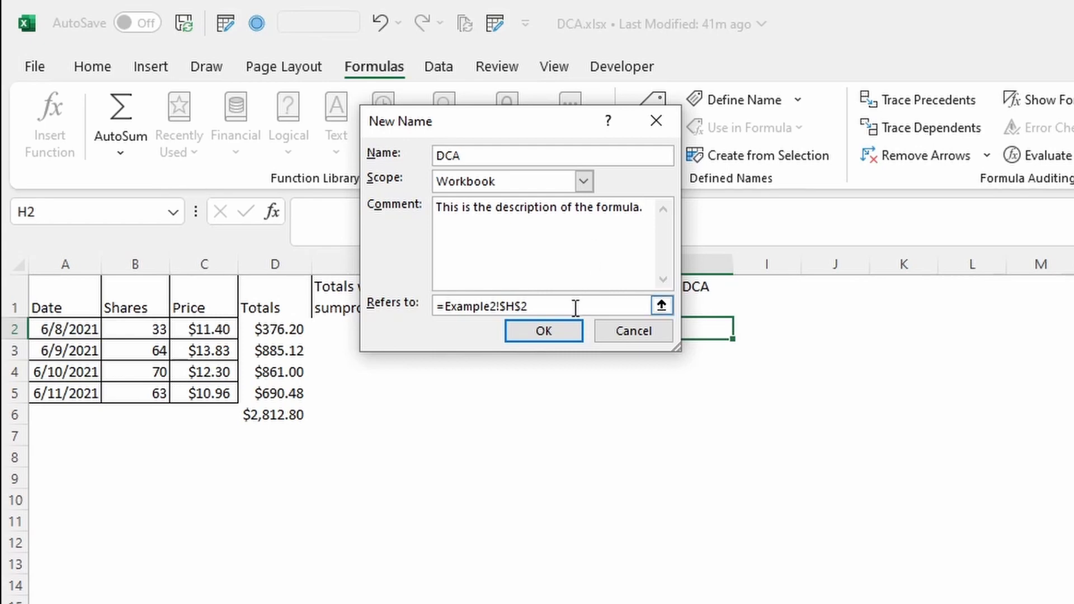
Paste the LAMBDA formula as the DCA name's reference, check it, and save the name
{"action": "left_click_drag", "start_coordinate": [575, 307], "coordinate": [385, 333]}
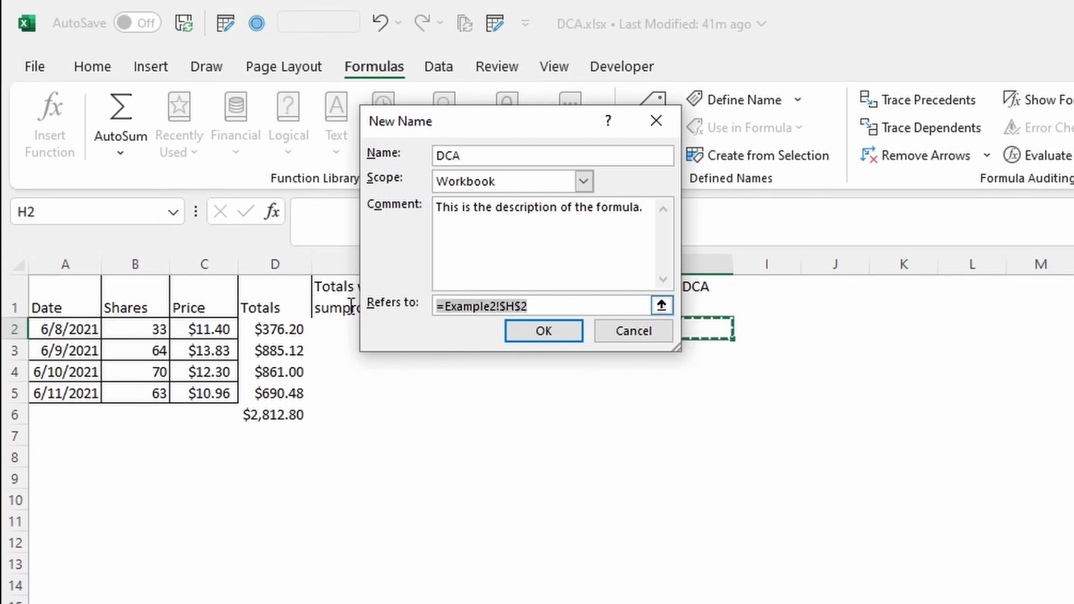
{"action": "key", "text": "ctrl+v"}
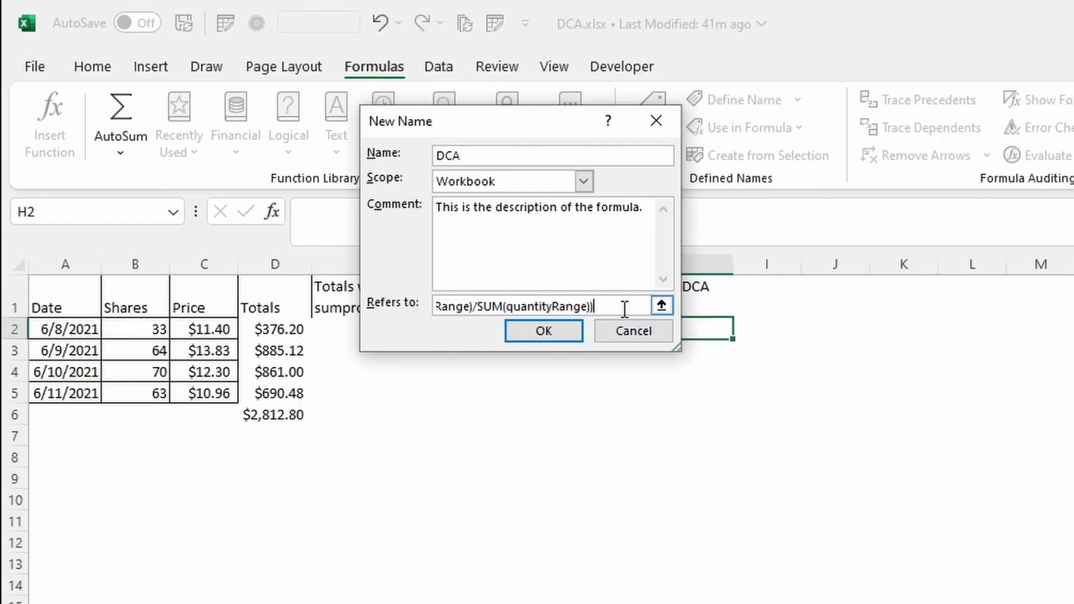
{"action": "key", "text": "Home"}
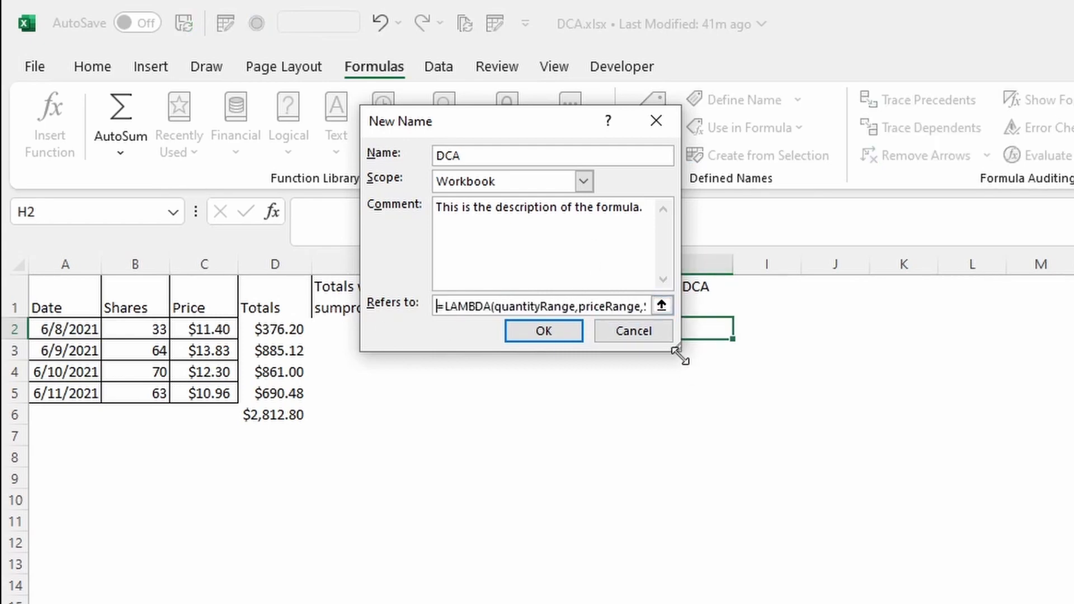
{"action": "left_click_drag", "start_coordinate": [677, 349], "coordinate": [1071, 384]}
{"action": "left_click_drag", "start_coordinate": [750, 385], "coordinate": [750, 410]}
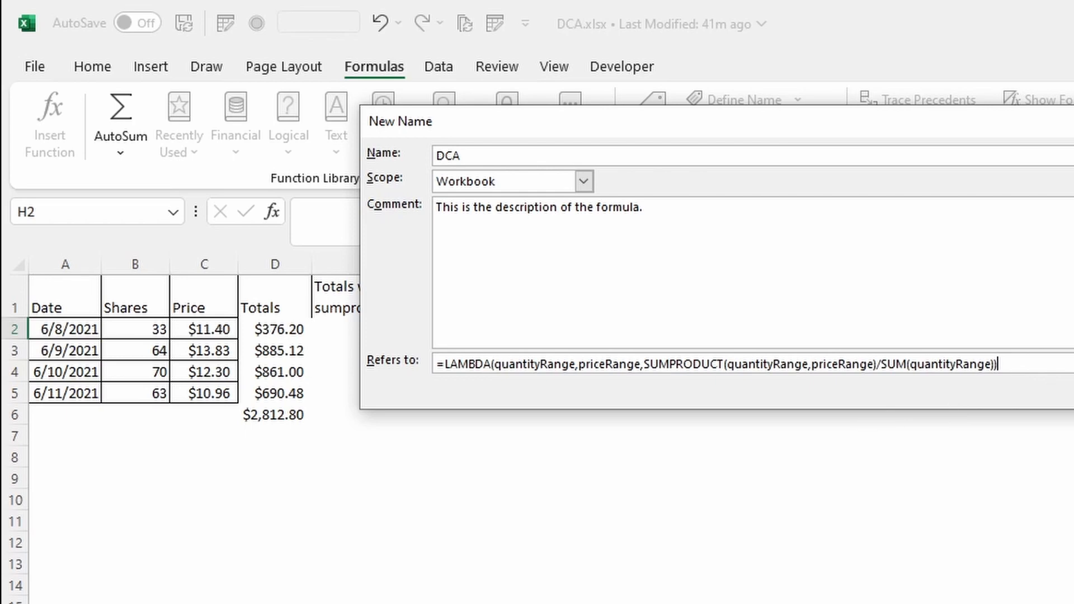
{"action": "left_click", "coordinate": [1073, 392]}
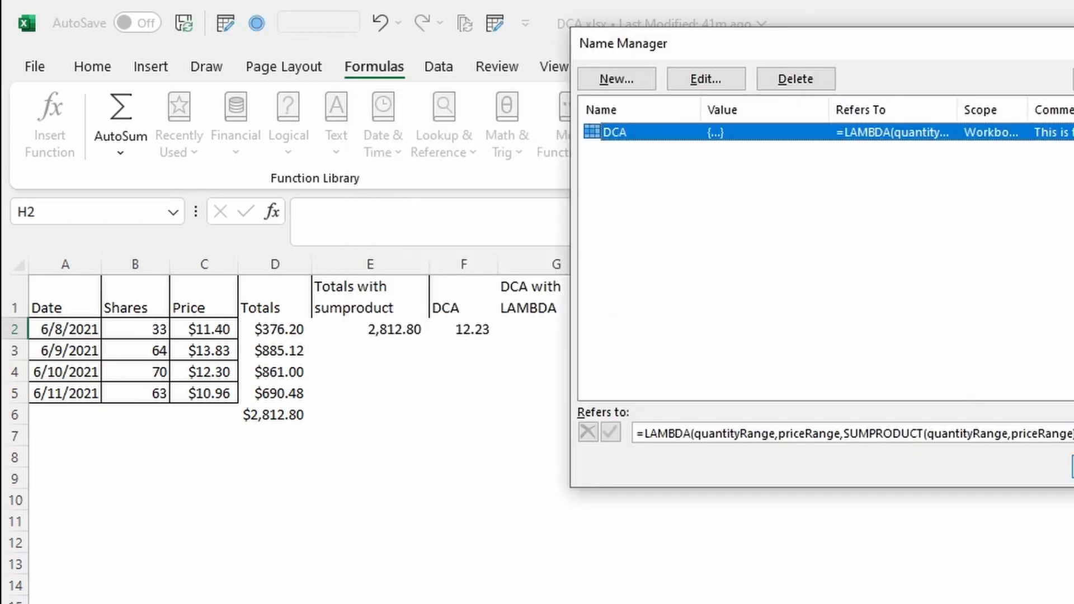
{"action": "left_click", "coordinate": [1073, 466]}
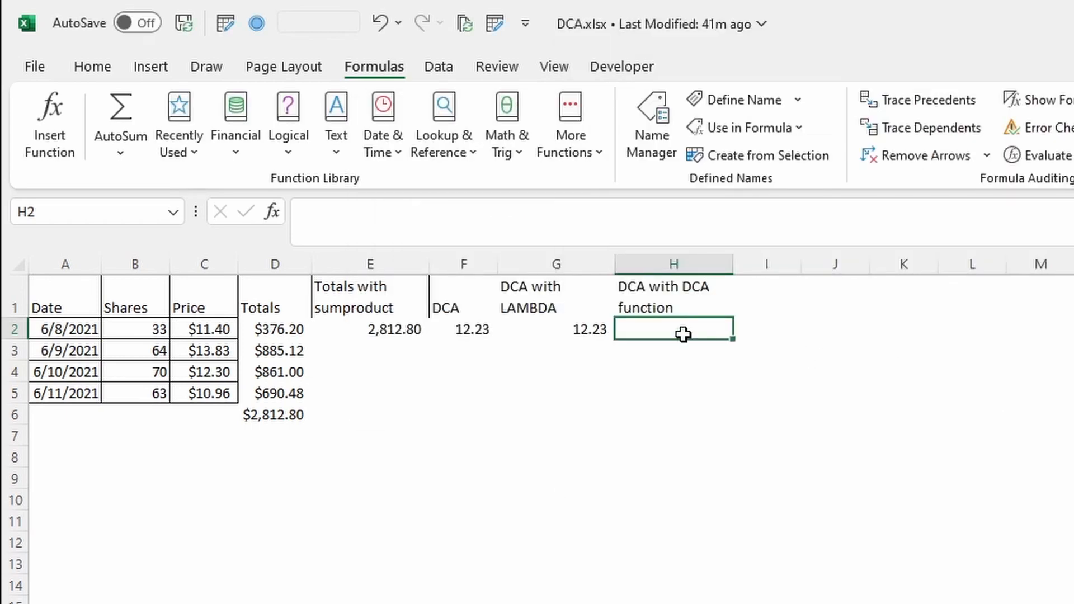
Enter =DCA(B2:B5,C2:C5) in H2 using the Shares and Price ranges
{"action": "type", "text": "=dca"}
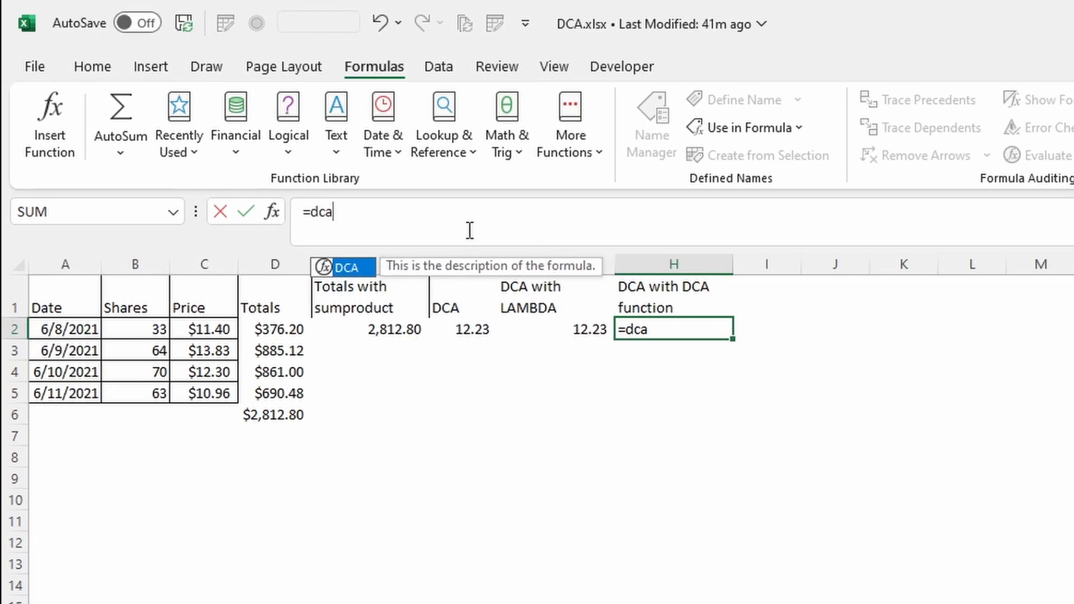
{"action": "key", "text": "Tab"}
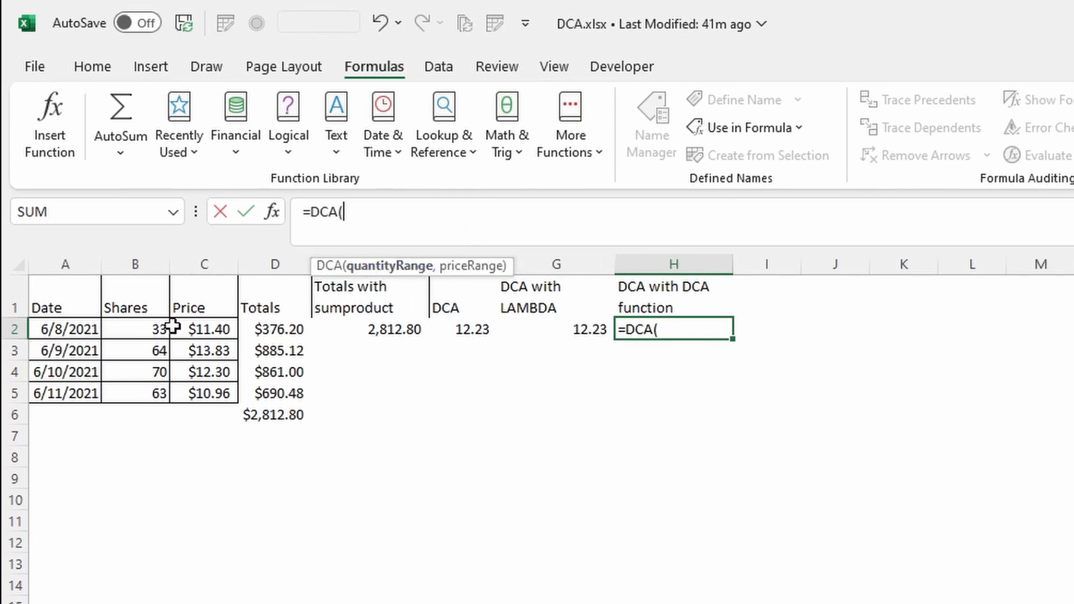
{"action": "left_click_drag", "start_coordinate": [142, 331], "coordinate": [142, 397]}
{"action": "type", "text": ","}
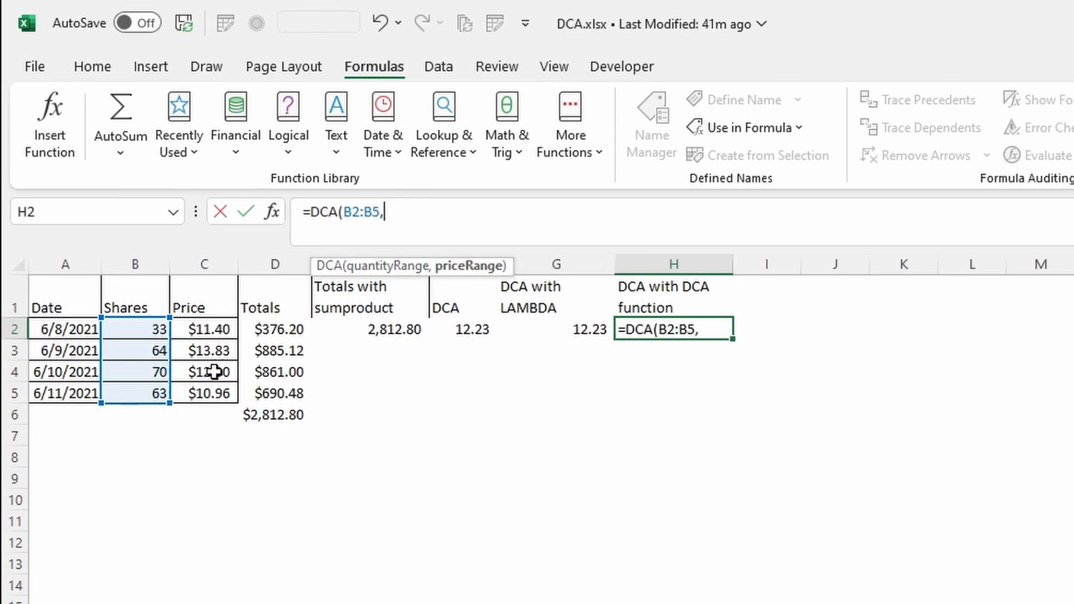
{"action": "left_click_drag", "start_coordinate": [217, 335], "coordinate": [211, 393]}
{"action": "type", "text": ")"}
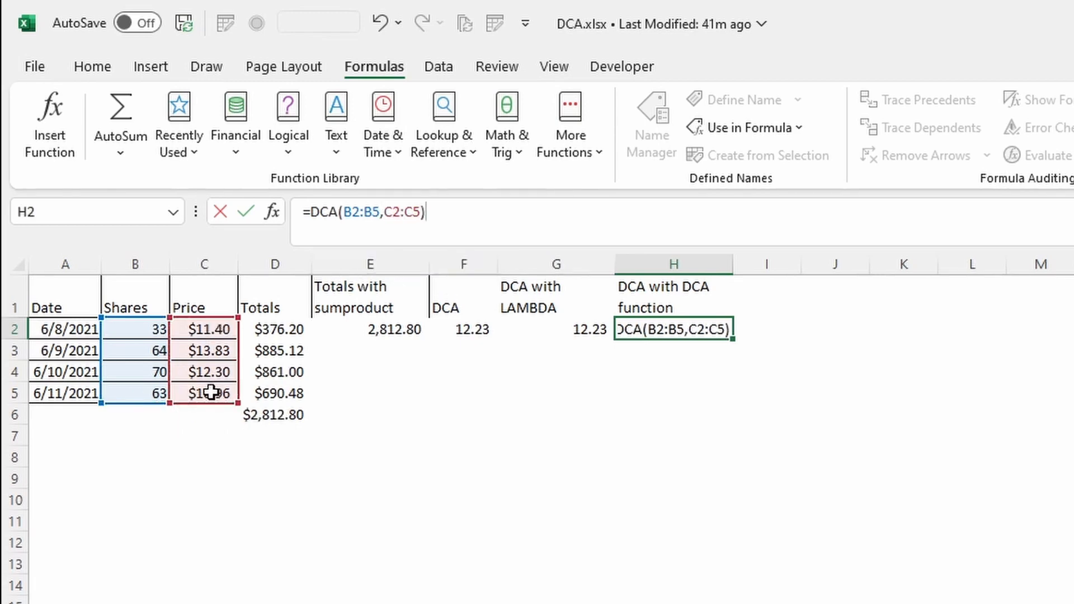
{"action": "key", "text": "Return"}
Compare the formulas in H2 and F2
{"action": "left_click", "coordinate": [662, 330]}
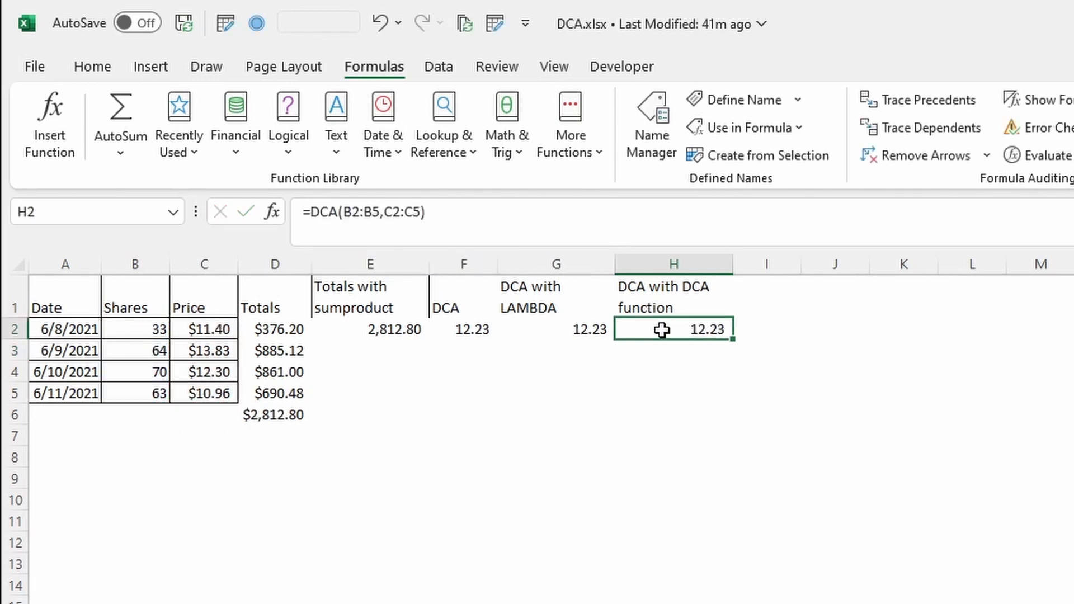
{"action": "left_click", "coordinate": [476, 333]}
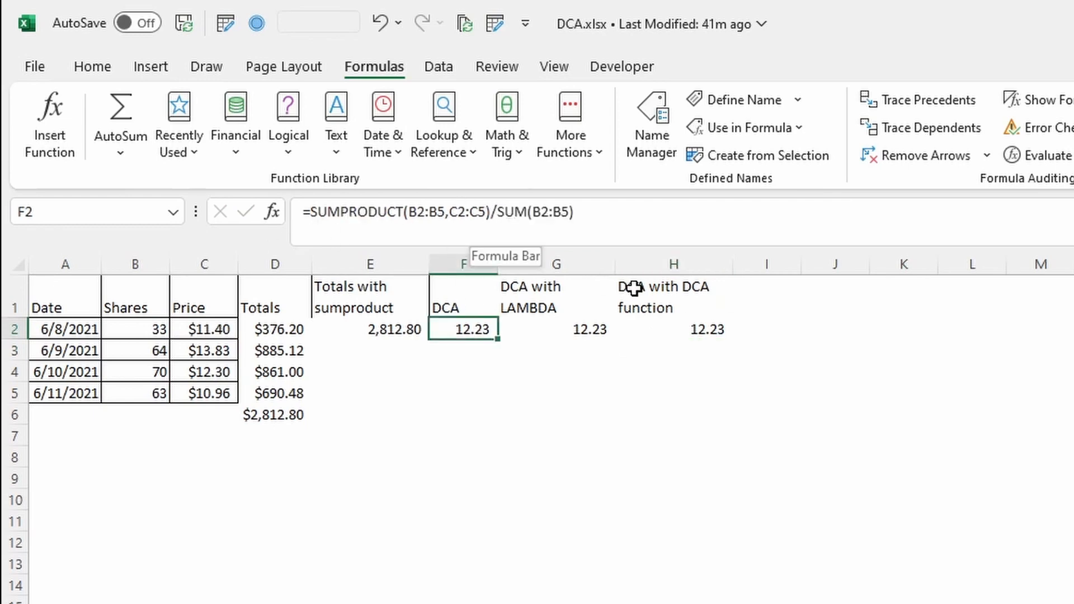
{"action": "left_click", "coordinate": [696, 330]}
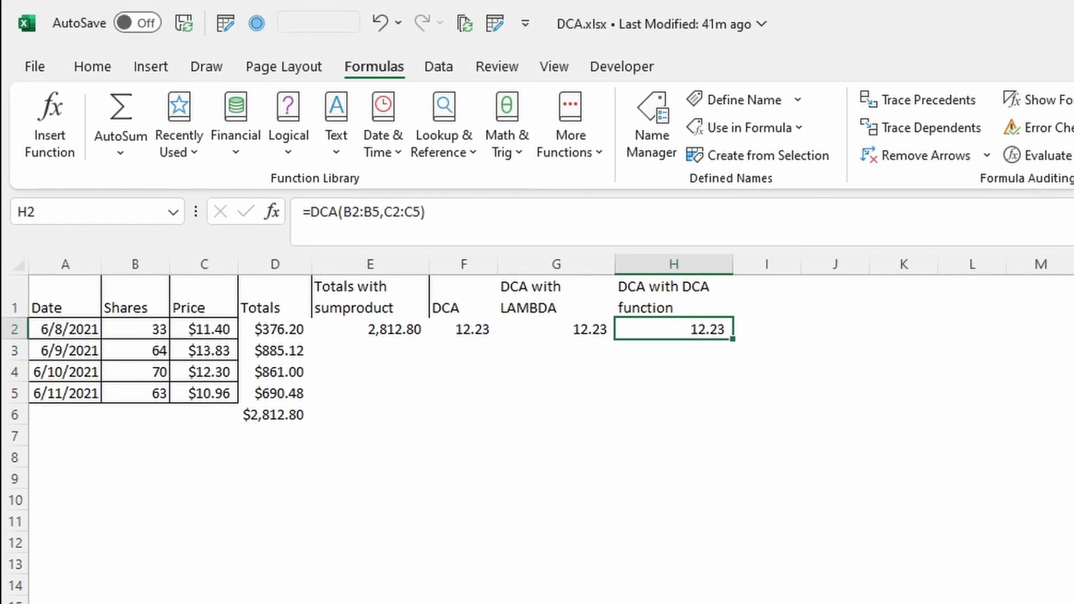